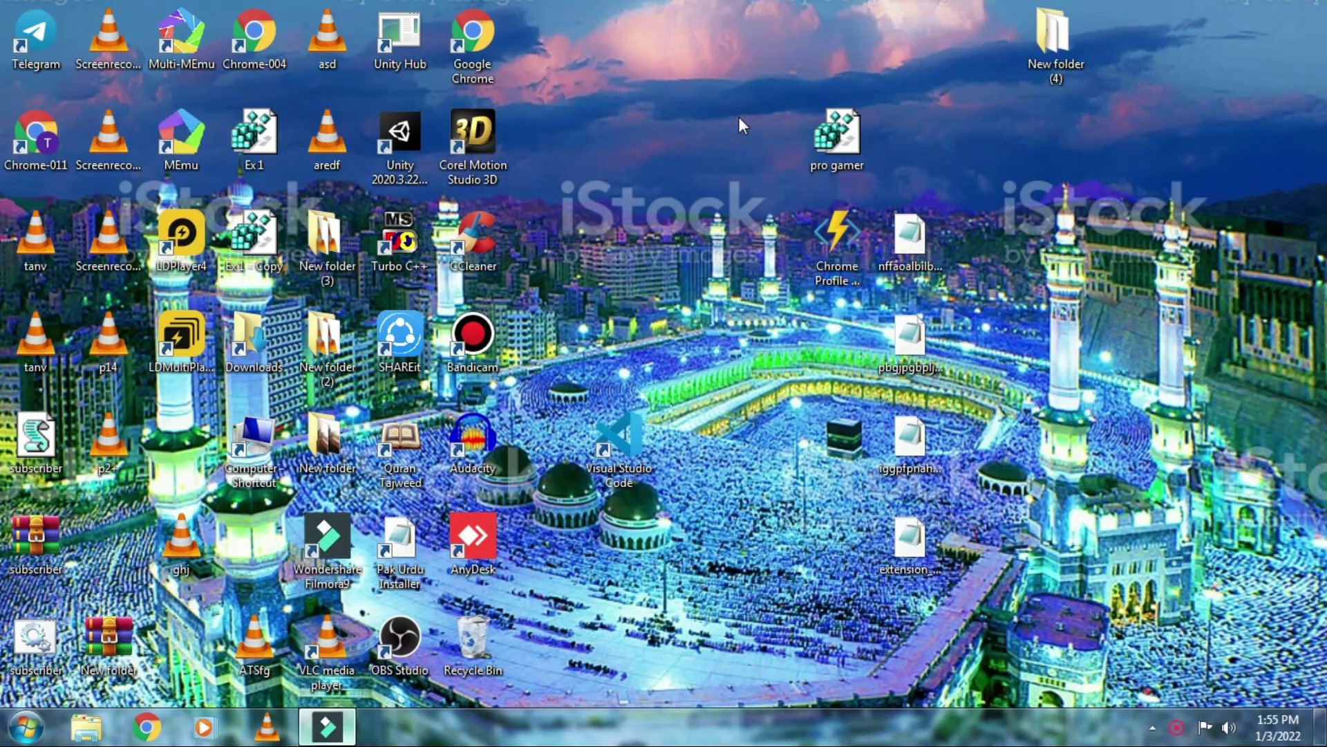
left_click_drag(749, 127, 929, 602)
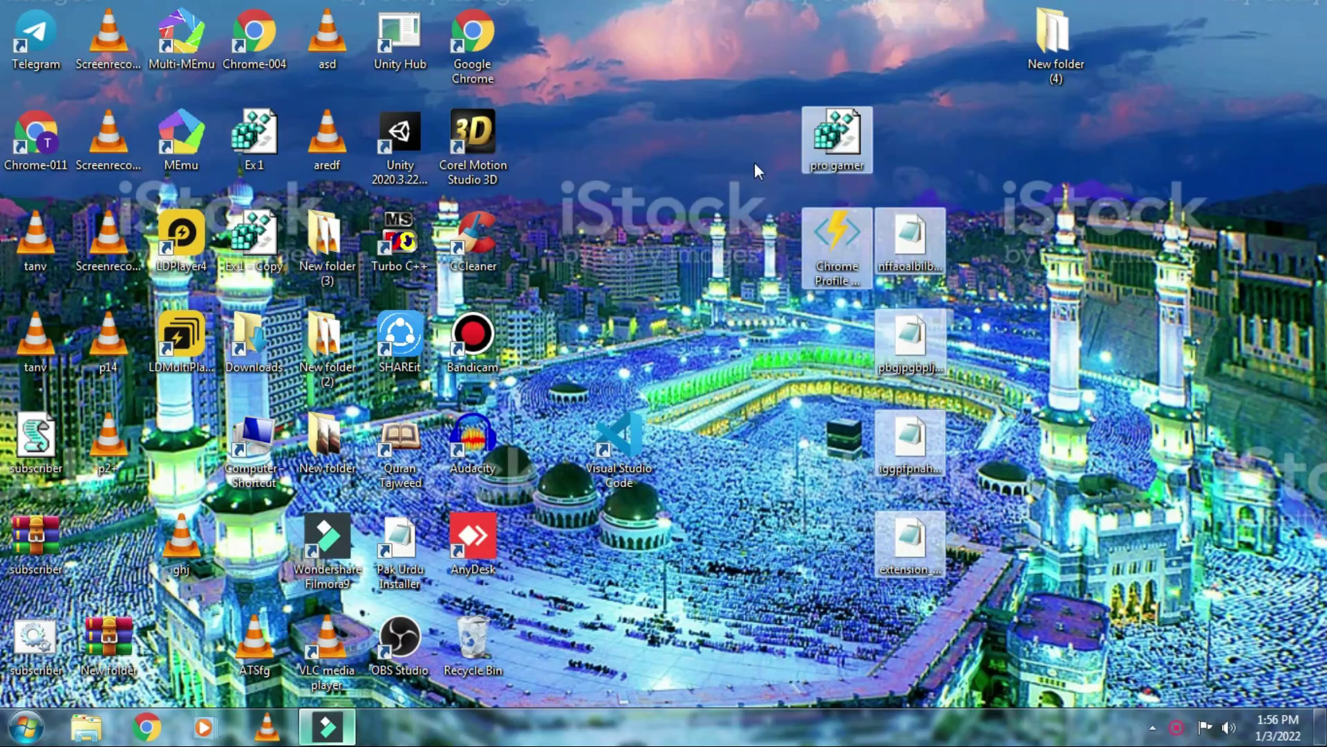
left_click(748, 144)
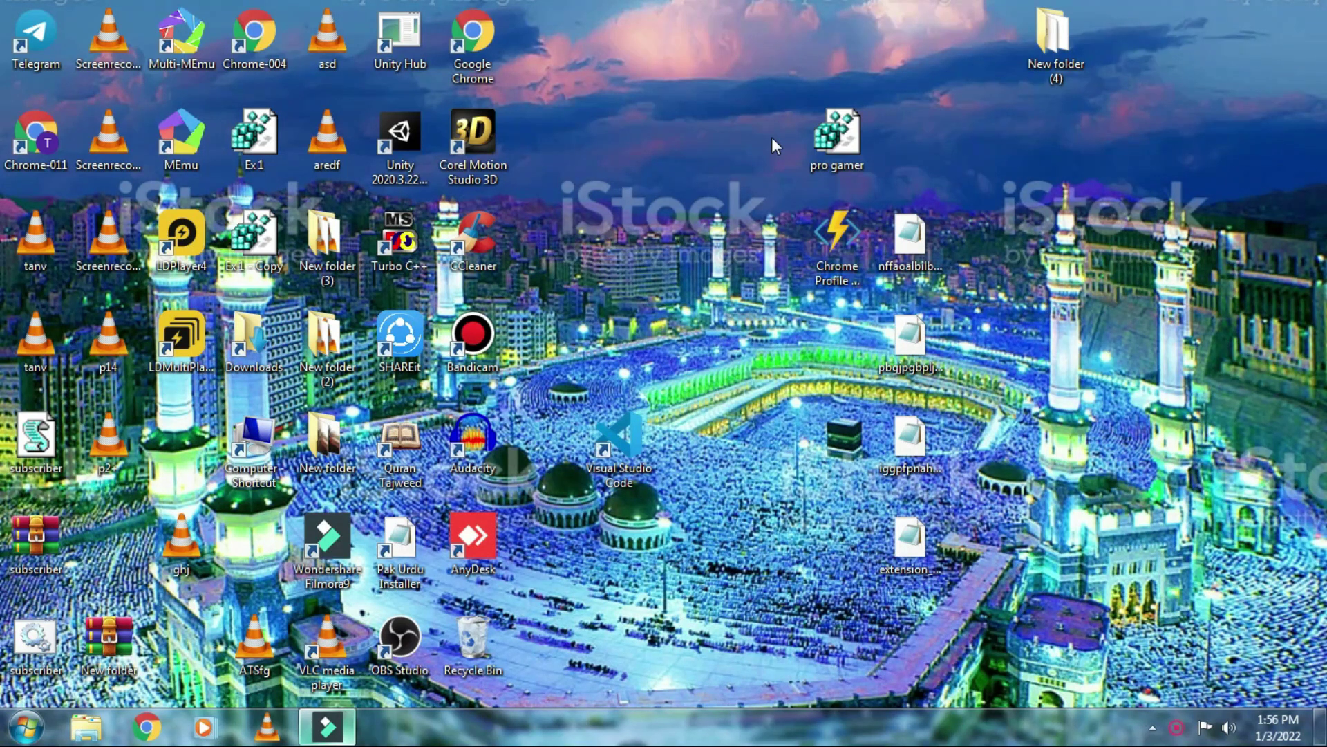
left_click_drag(772, 127, 878, 148)
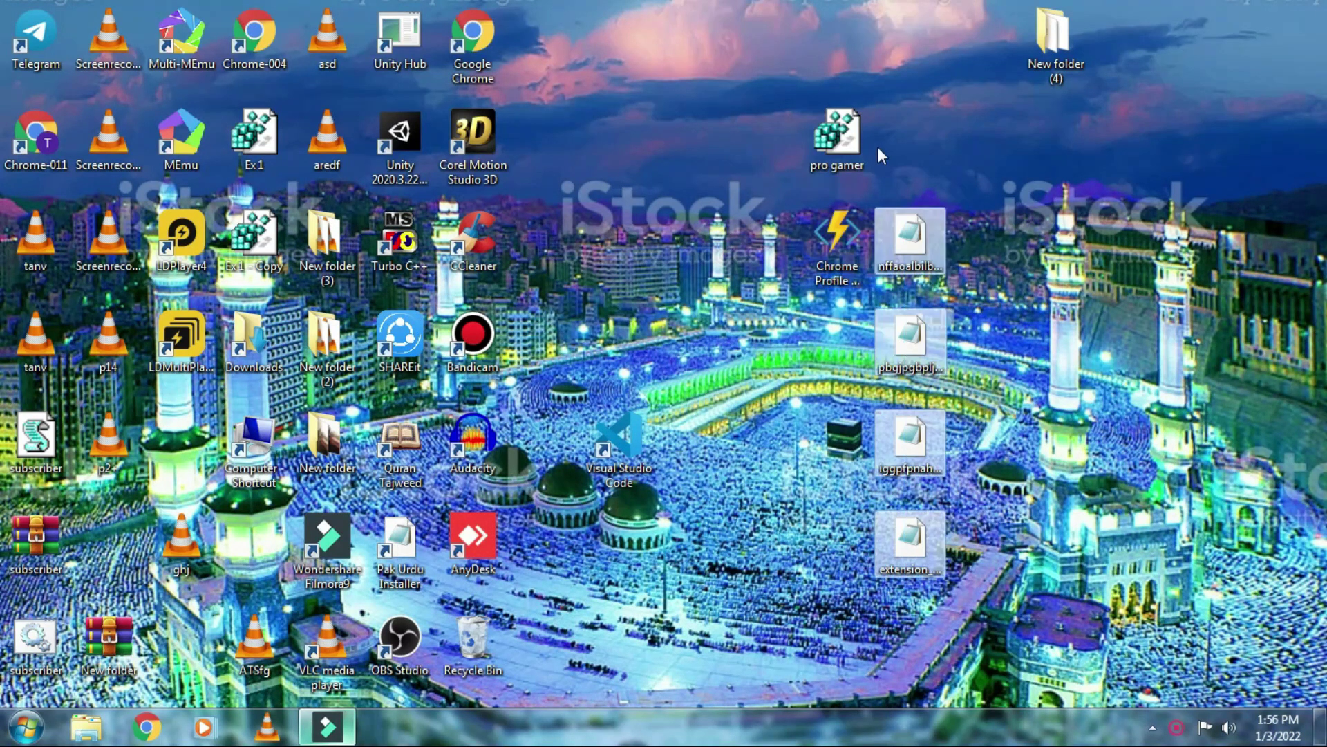
left_click(869, 142)
left_click_drag(786, 122, 914, 549)
left_click_drag(787, 8, 981, 168)
left_click(971, 126)
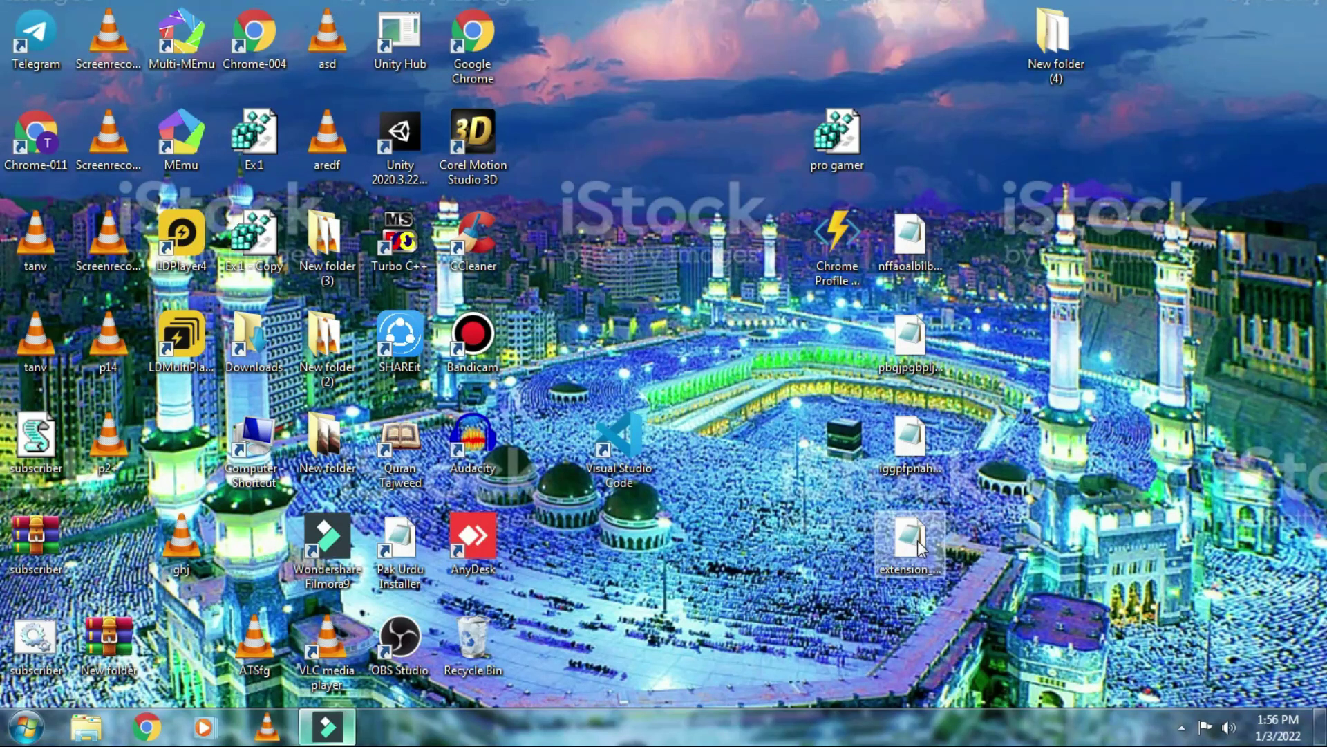
mouse_move(941, 537)
left_click_drag(906, 167, 913, 550)
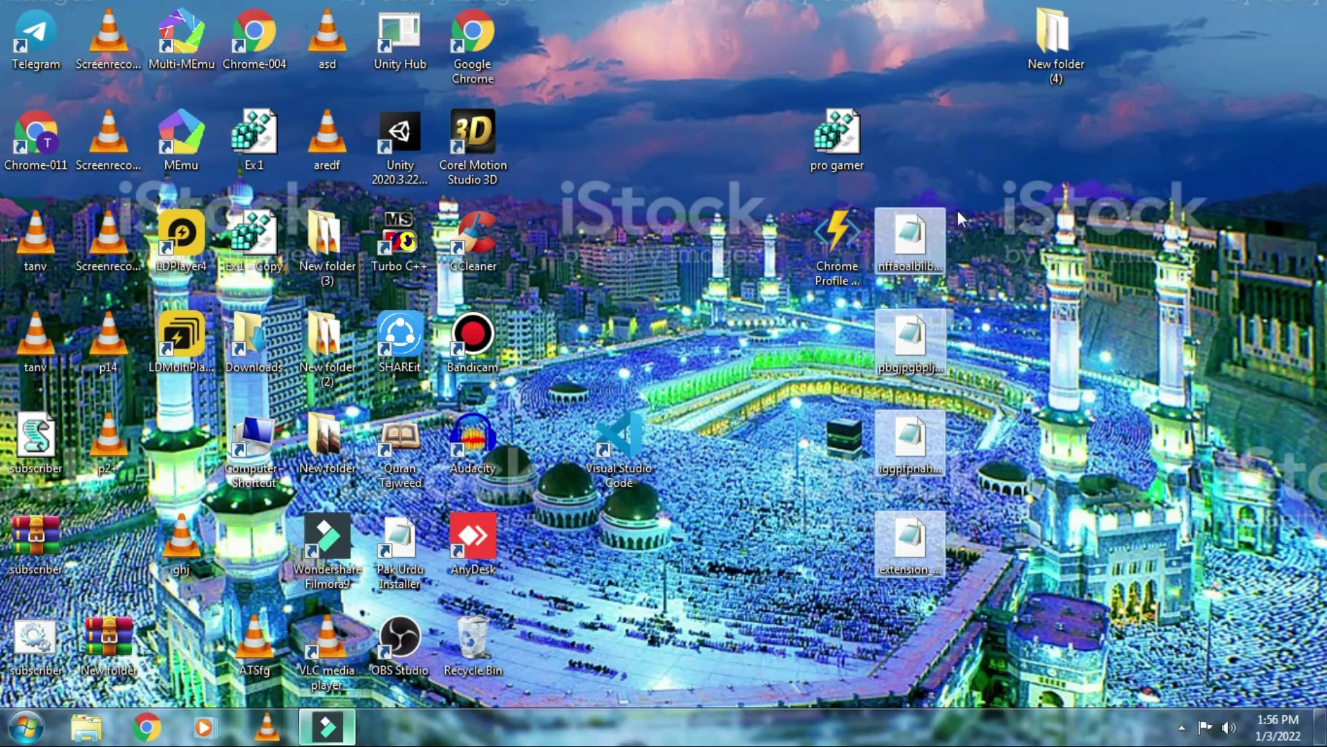
left_click(933, 182)
- Start Google Chrome with the TECNO MOT0RS profile and show its installed extensions
double_click(457, 49)
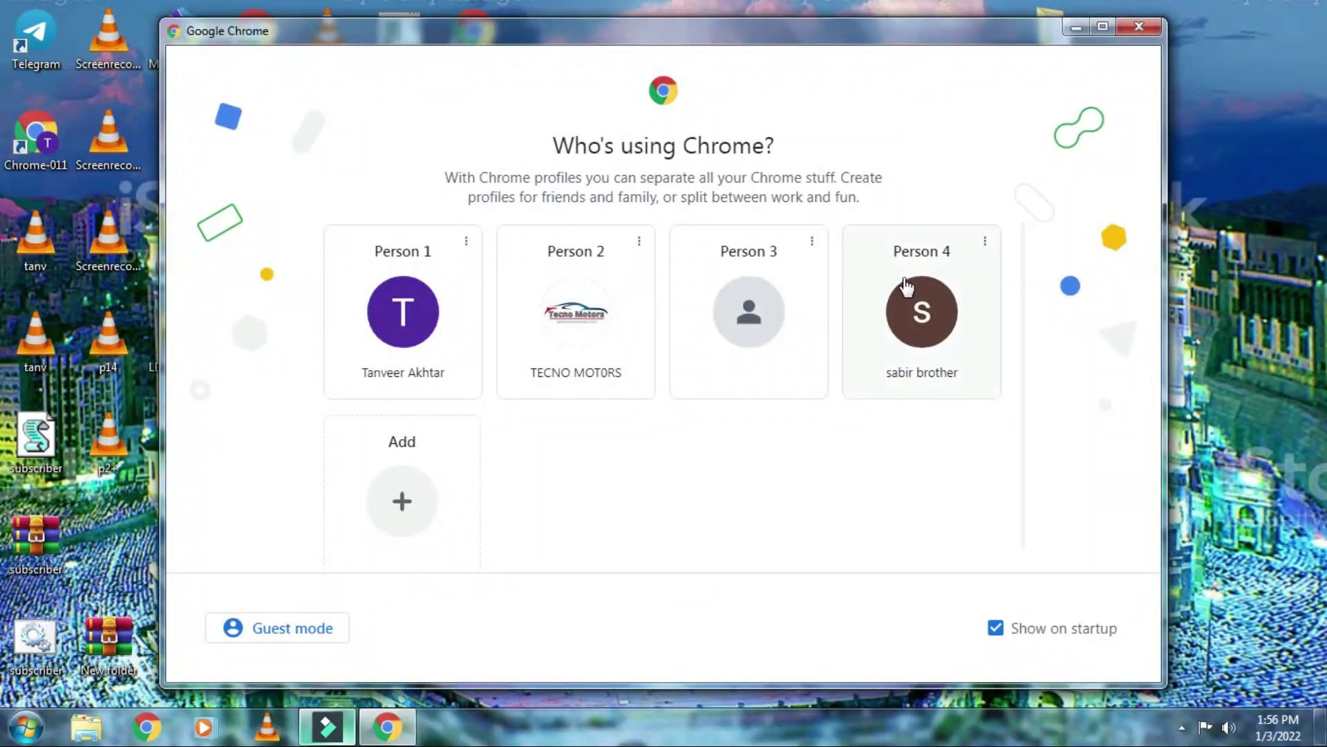
left_click(568, 298)
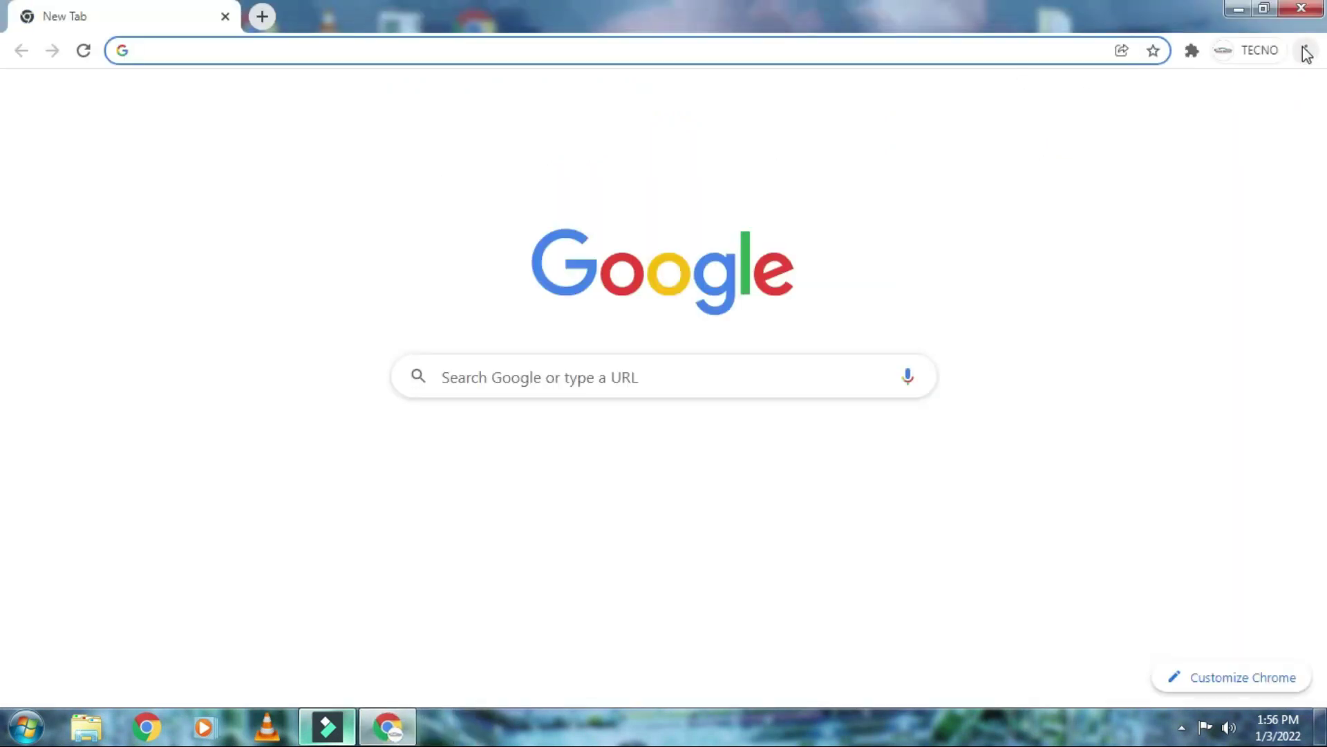
left_click(1306, 52)
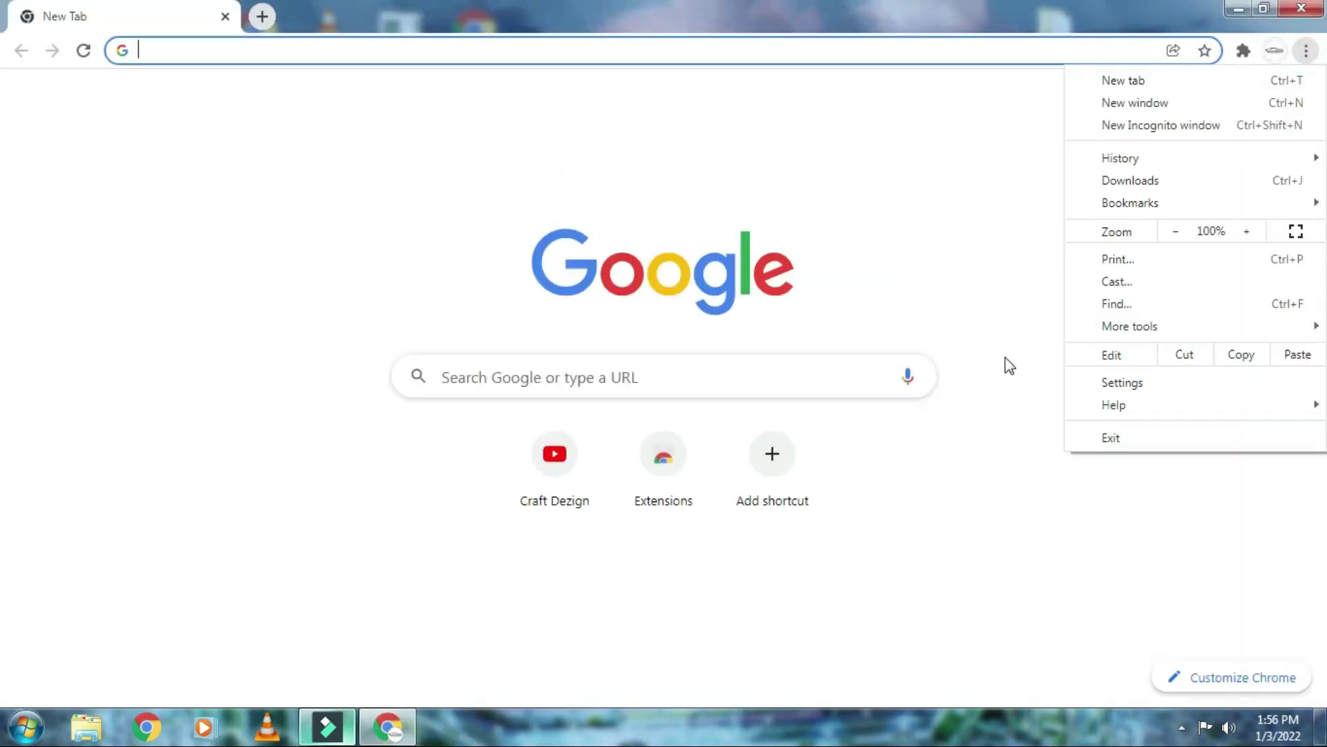
mouse_move(1089, 325)
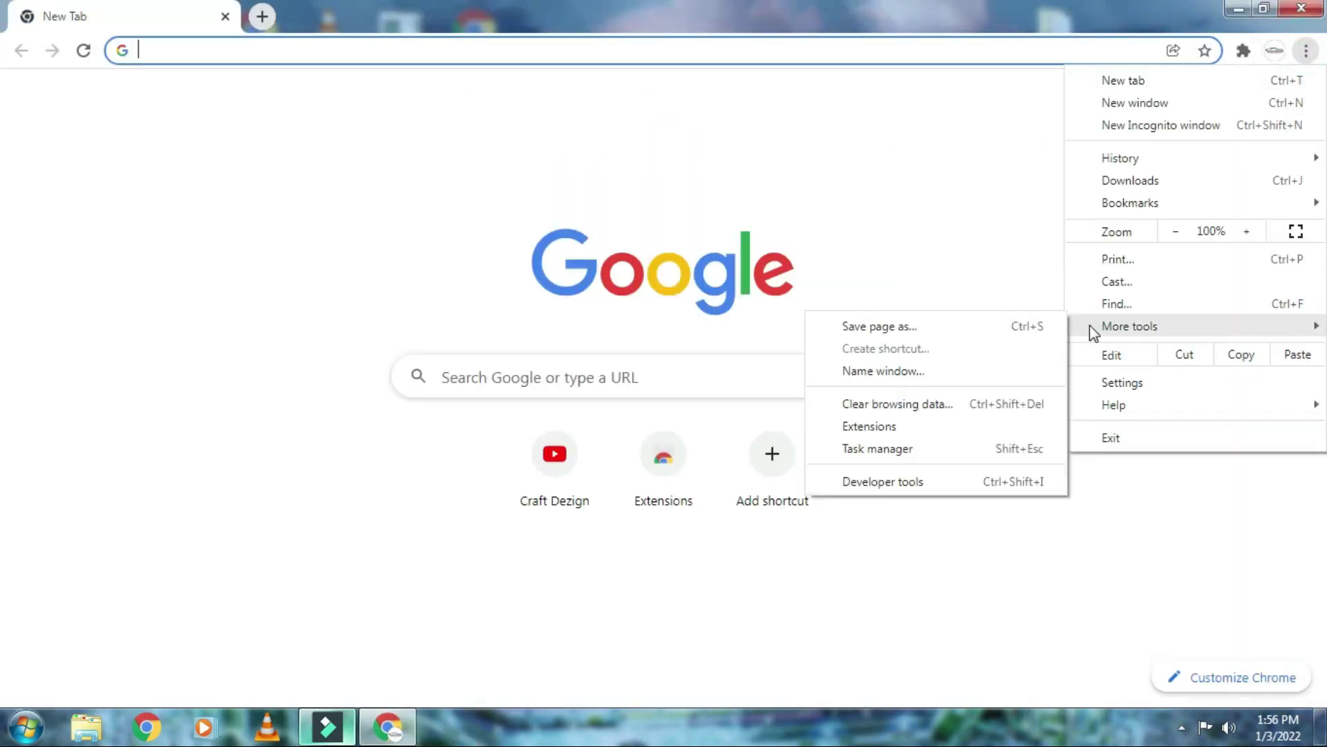
left_click(864, 425)
- Enable the Looper for YouTube extension and bring up the One Click Extensions Manager popup
left_click(1227, 280)
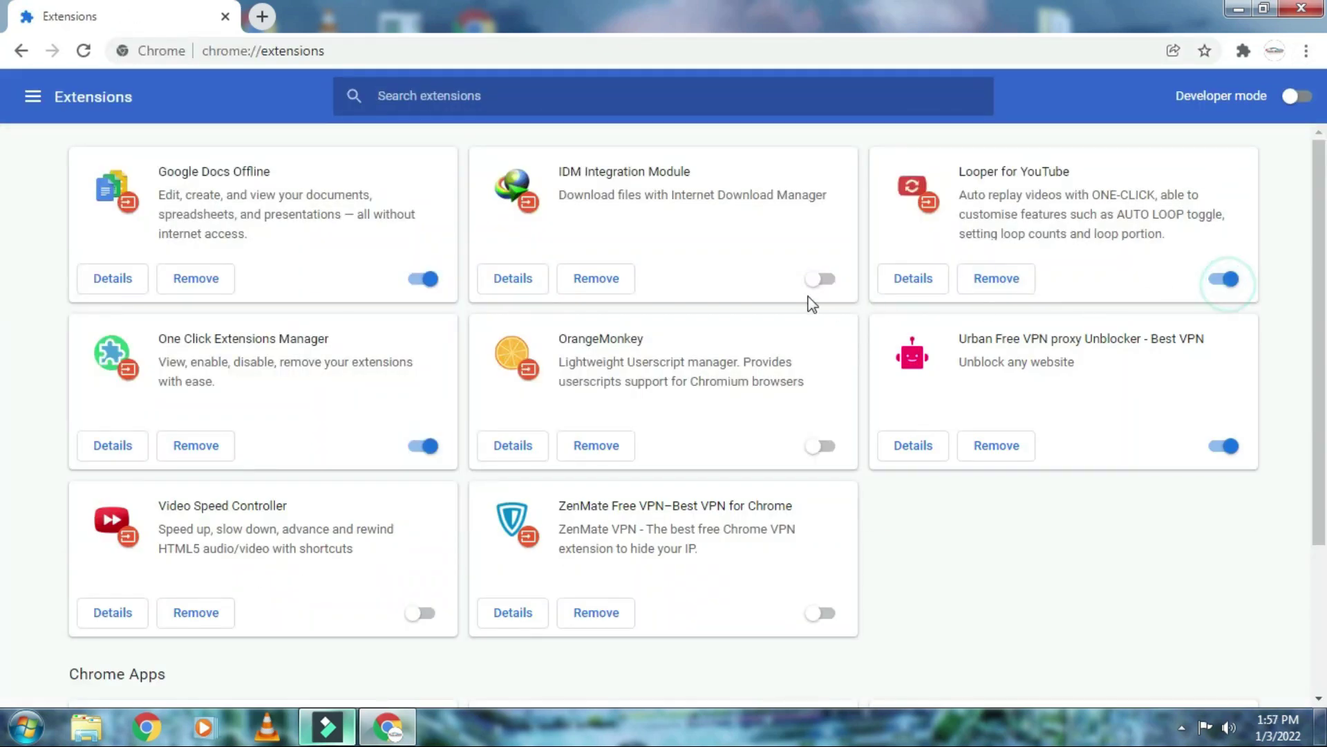
left_click(1237, 47)
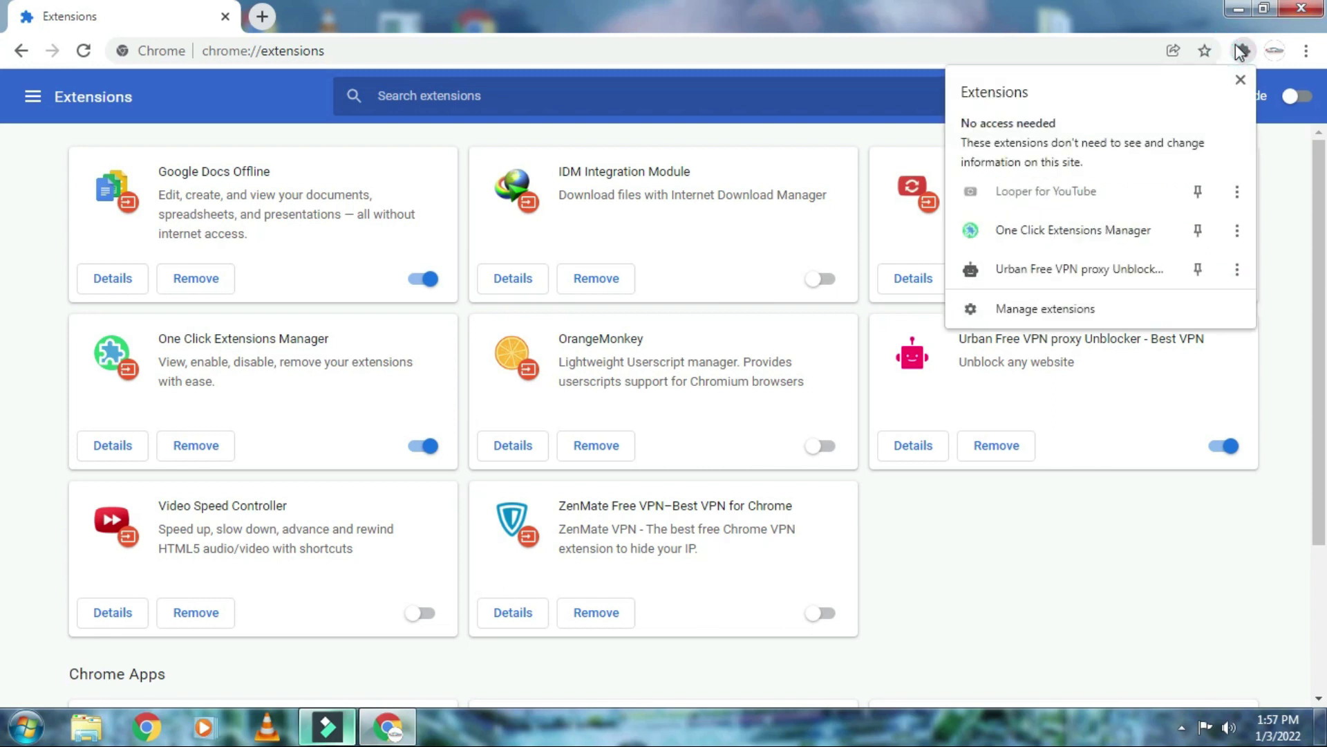
left_click(1096, 230)
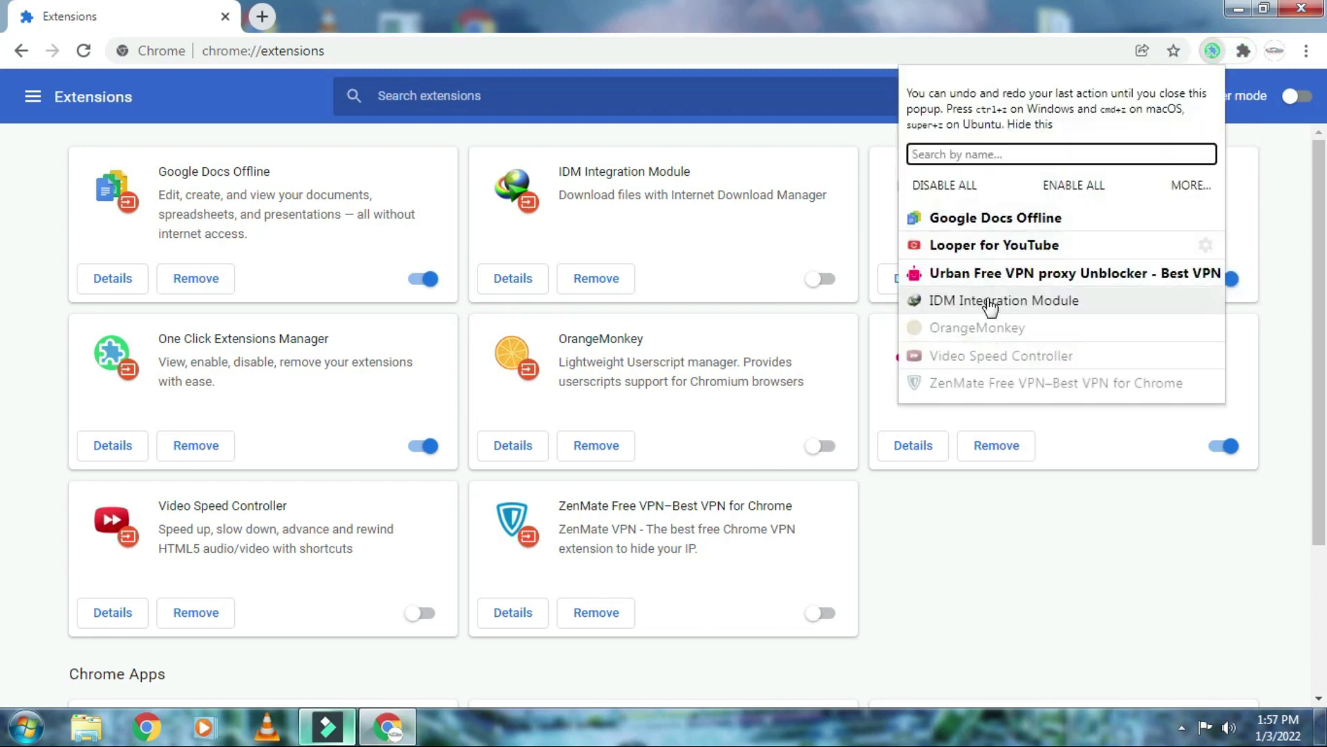
- Disable Urban Free VPN, Looper for YouTube and Google Docs Offline in One Click Extensions Manager, and re-enable all three
left_click(942, 273)
left_click(973, 243)
left_click(975, 219)
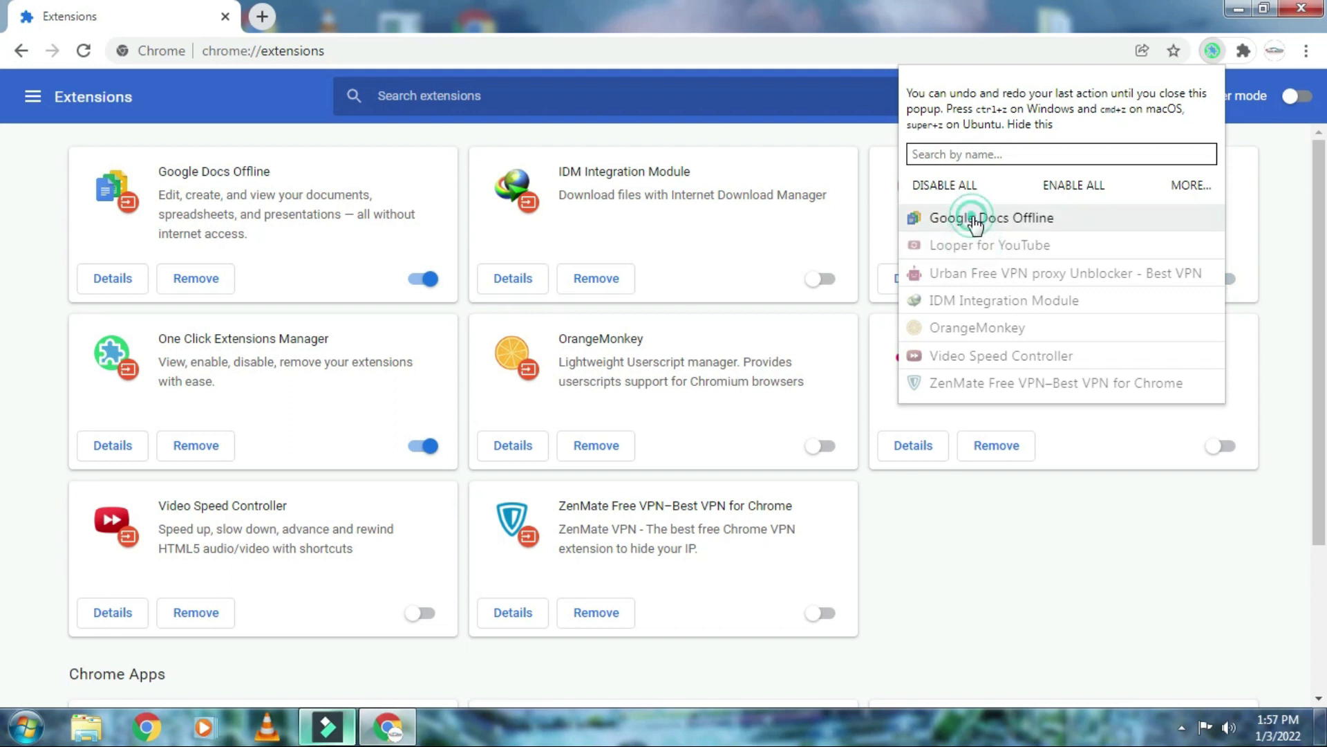
left_click(975, 220)
left_click(974, 243)
left_click(983, 271)
- Enable the IDM Integration Module through One Click Extensions Manager and close its welcome page
left_click(986, 301)
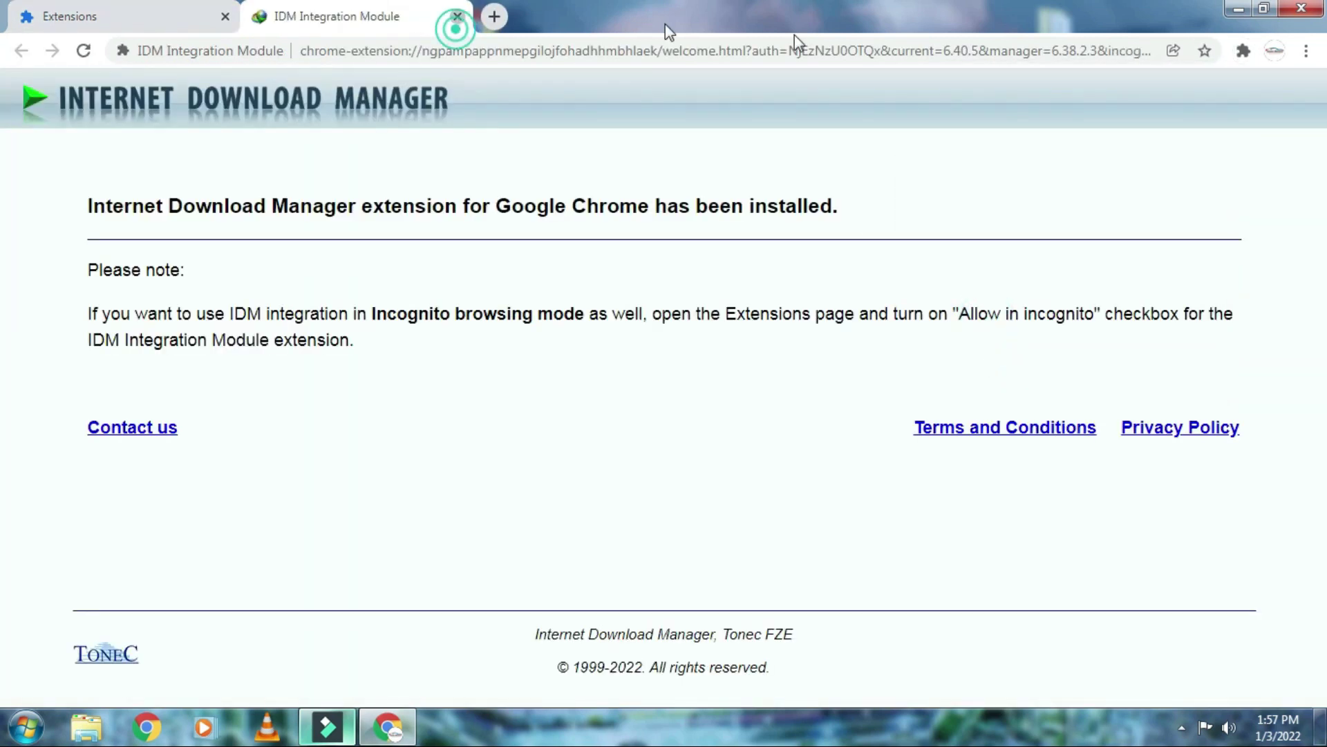
left_click(457, 16)
- Check the browser's list of active extensions and close the Chrome window
left_click(1243, 52)
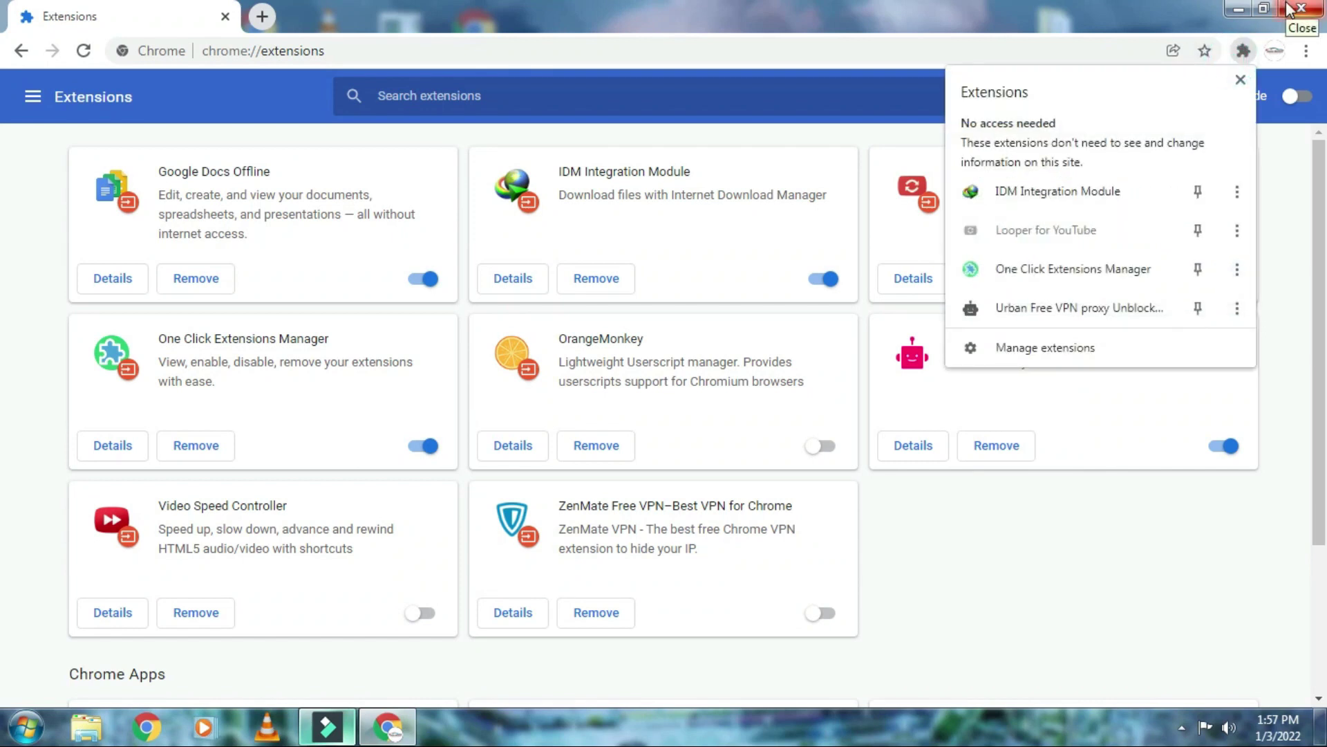
left_click(900, 253)
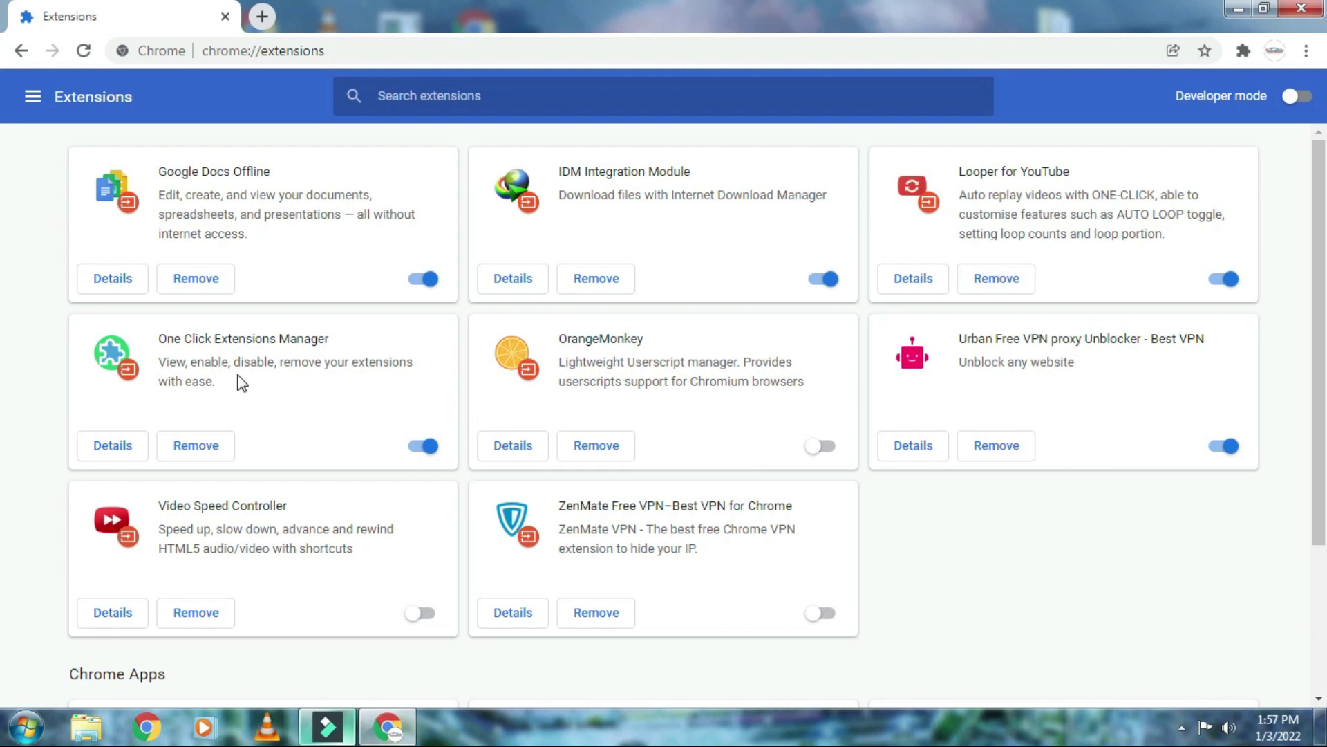
left_click_drag(322, 334, 192, 333)
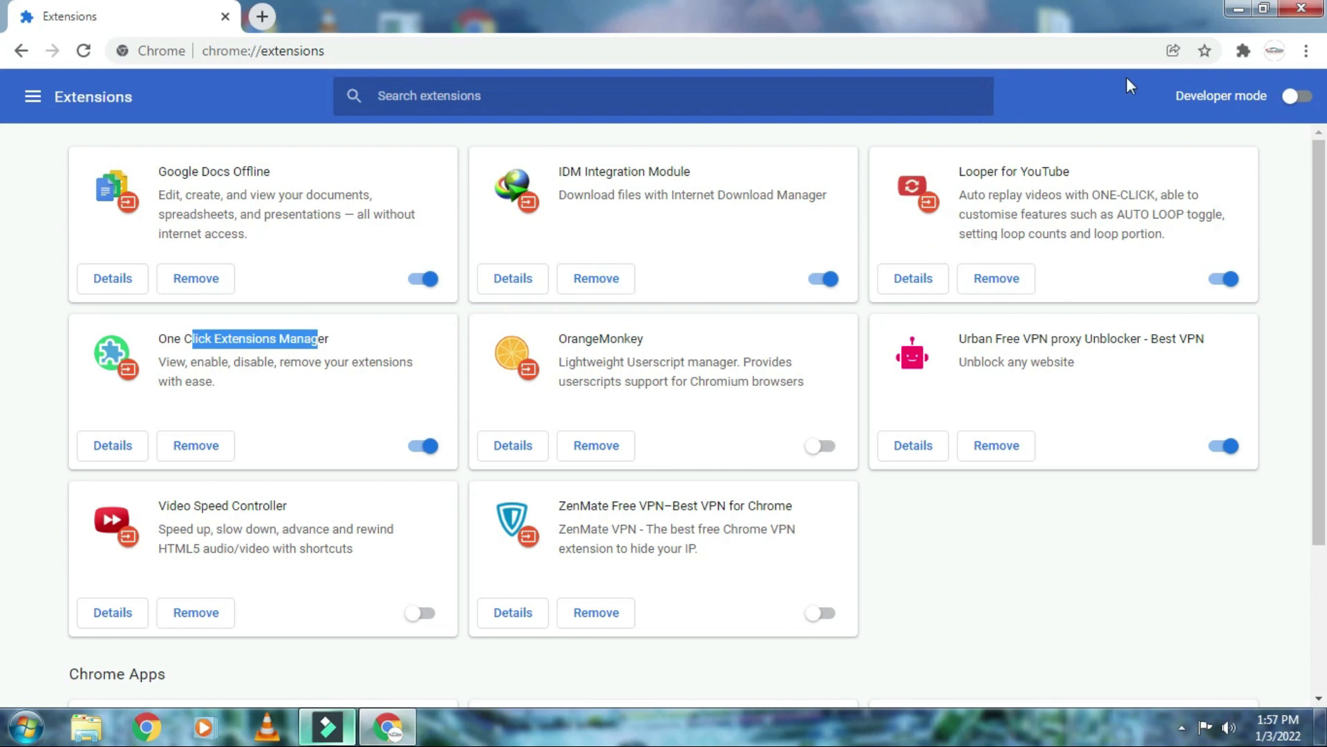
left_click(1299, 8)
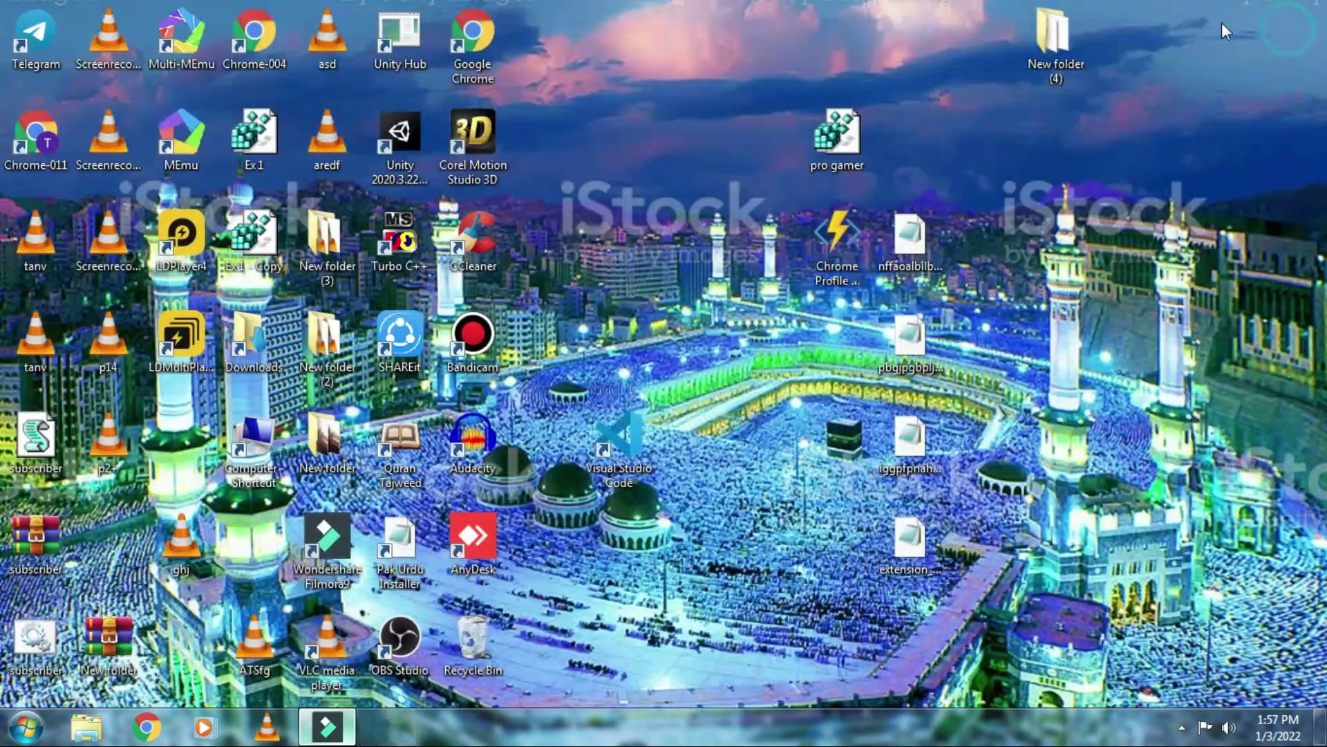
left_click_drag(919, 194, 920, 607)
left_click(919, 607)
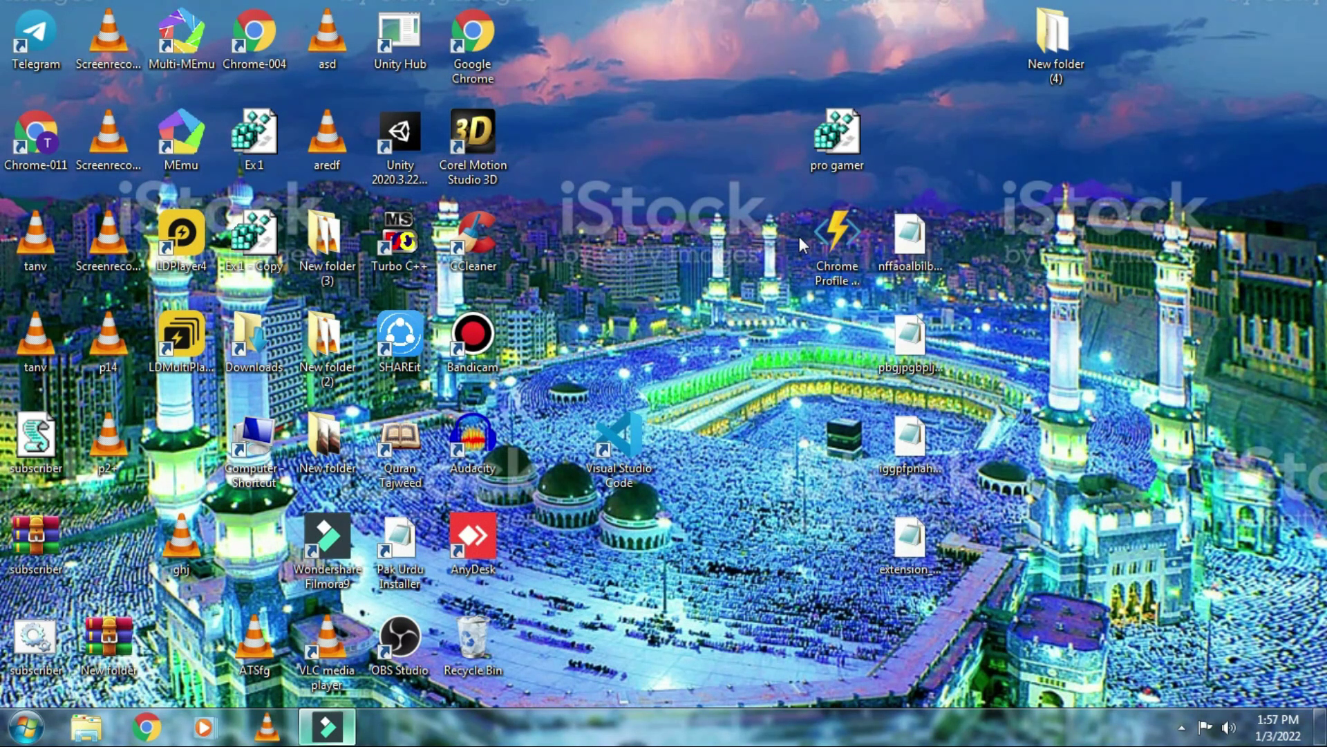
double_click(828, 235)
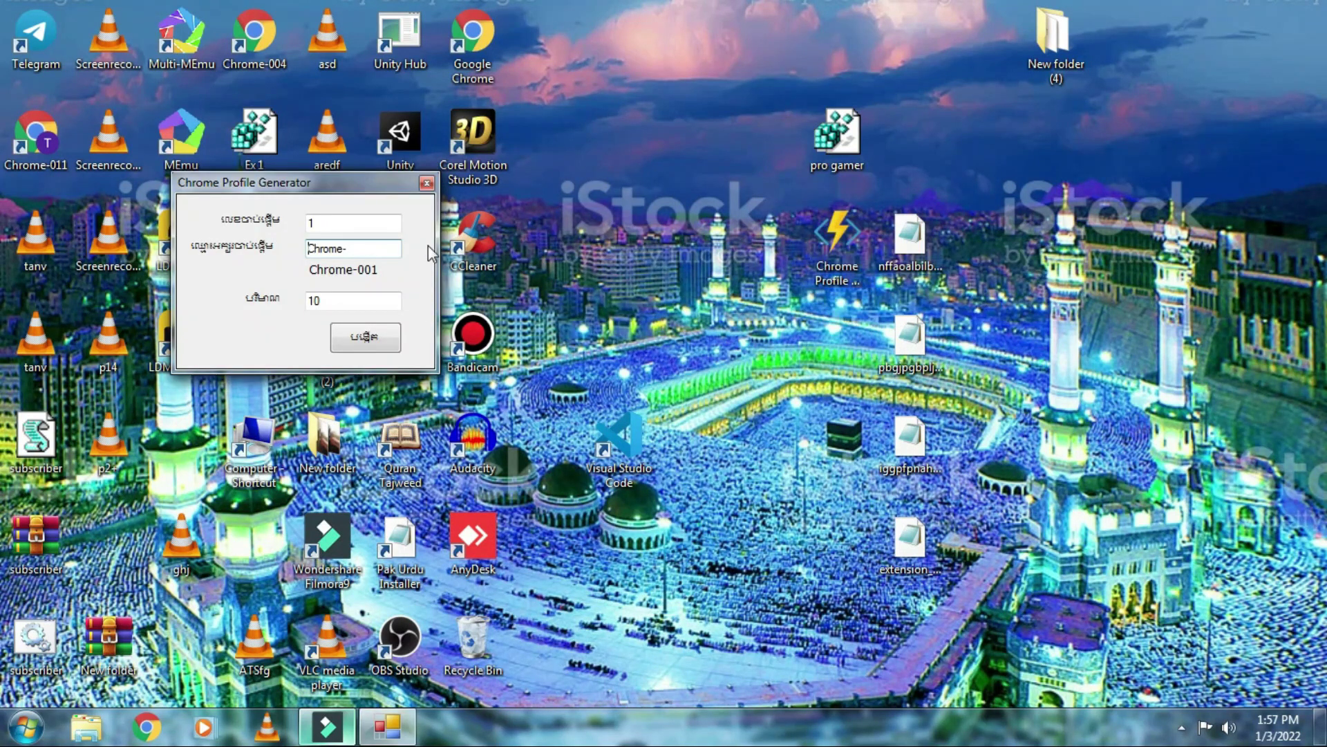
left_click(426, 182)
- Sort the desktop icons by size
right_click(608, 93)
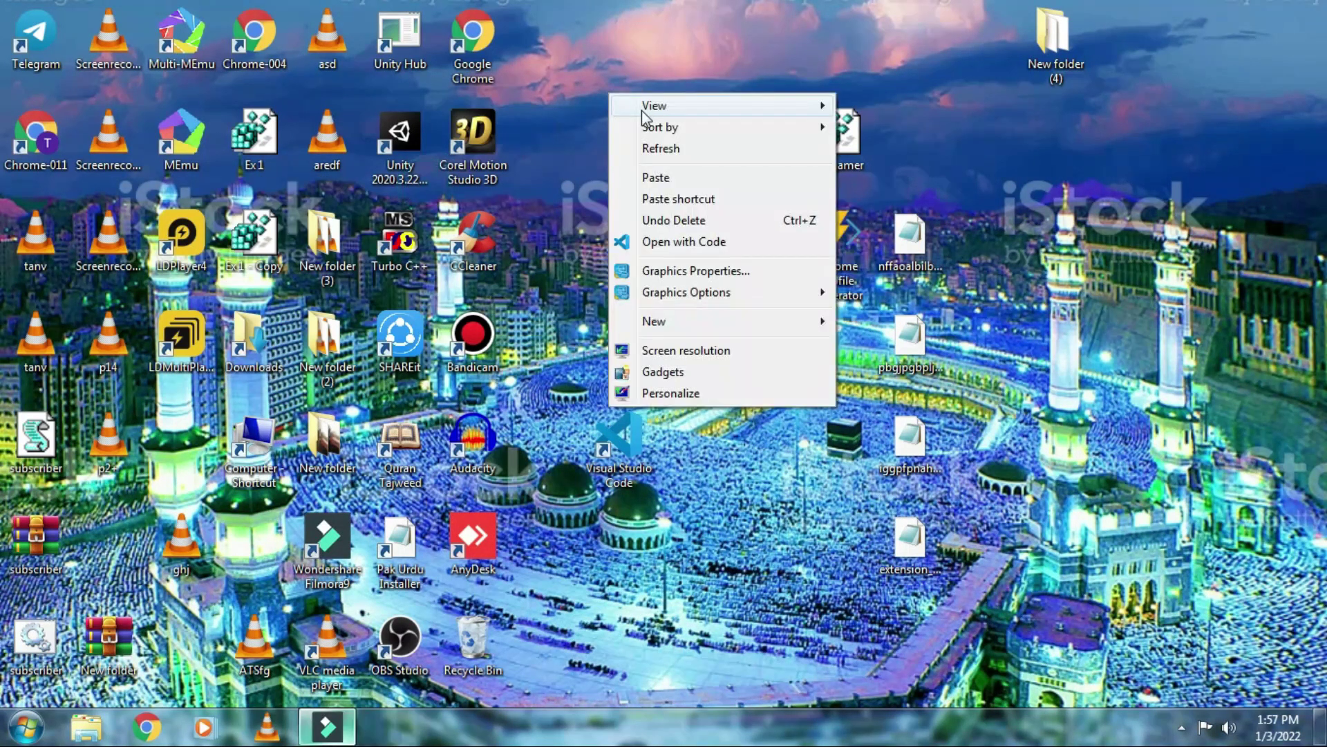
mouse_move(641, 110)
mouse_move(703, 131)
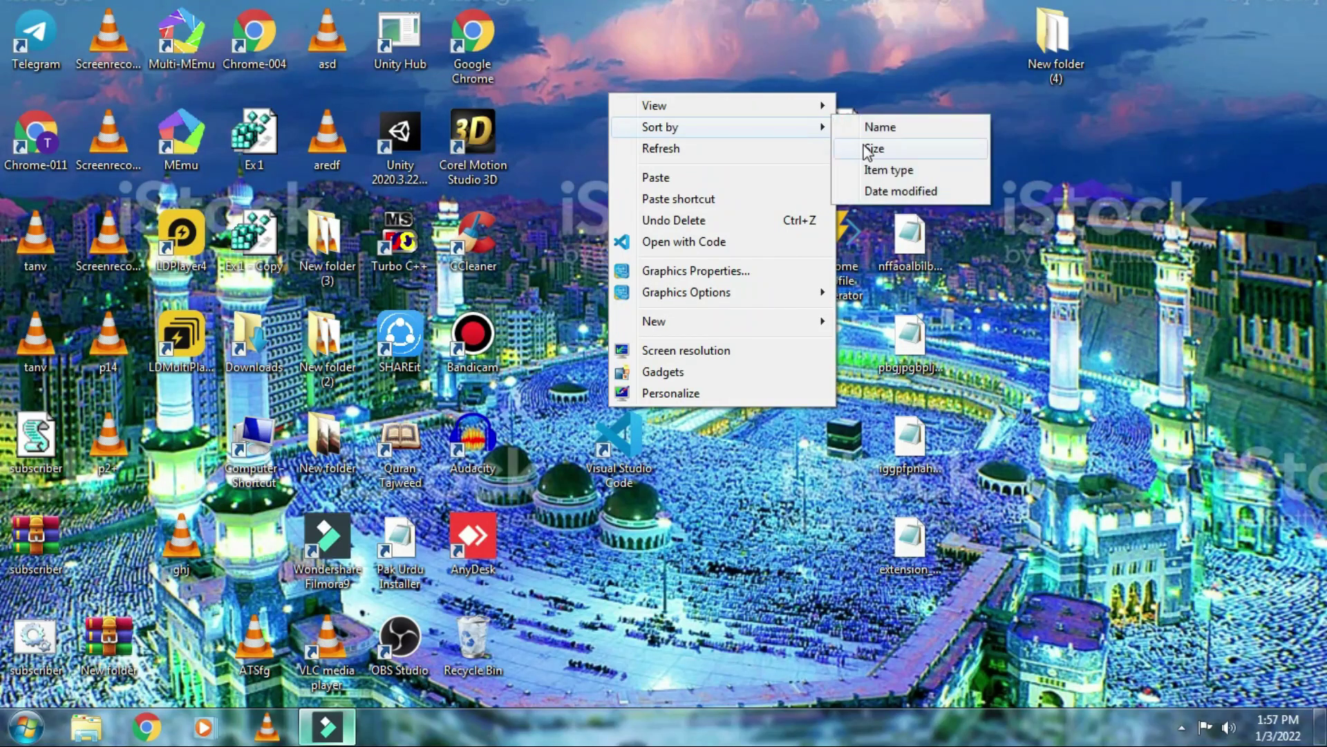
left_click(865, 148)
right_click(675, 130)
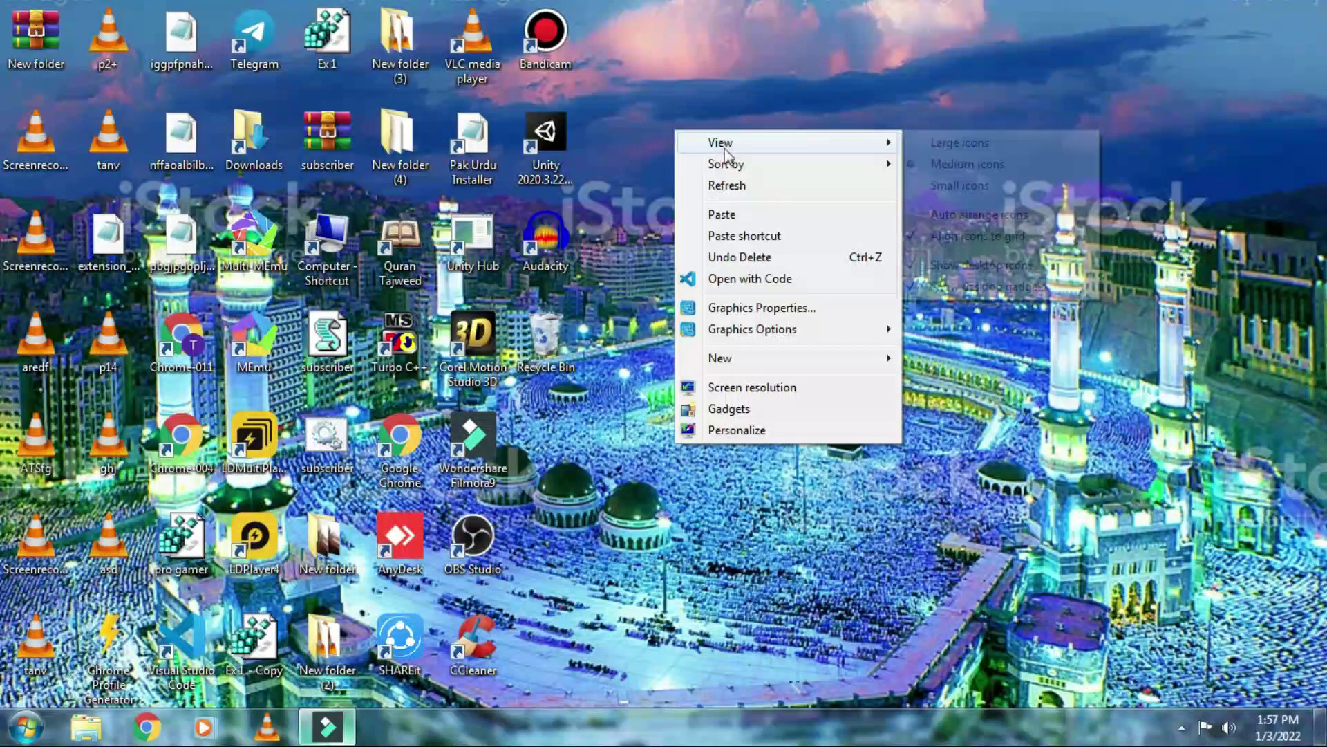
left_click(845, 100)
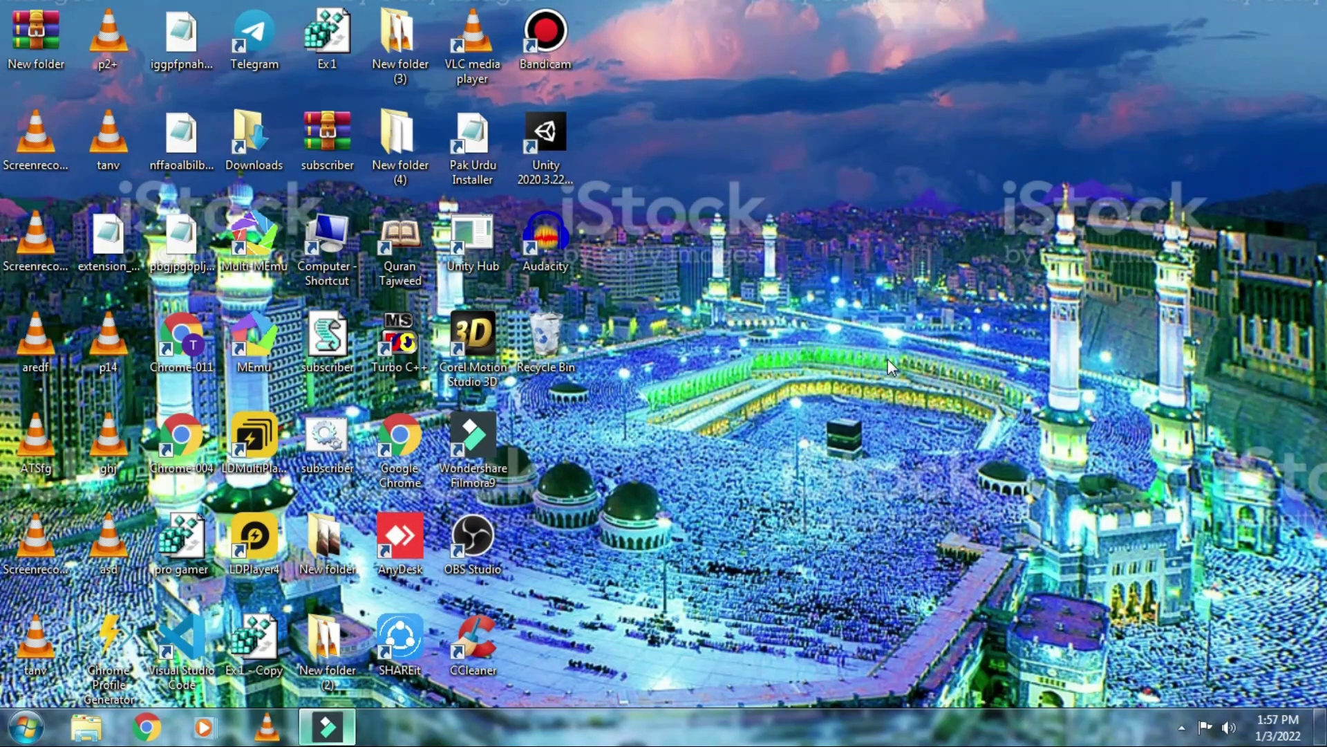
- Move the four extension files, the pro gamer registry file and Chrome Profile Generator to the free area of the desktop
left_click_drag(109, 243, 982, 248)
left_click_drag(204, 275, 927, 363)
left_click_drag(211, 163, 802, 164)
left_click_drag(181, 35, 910, 54)
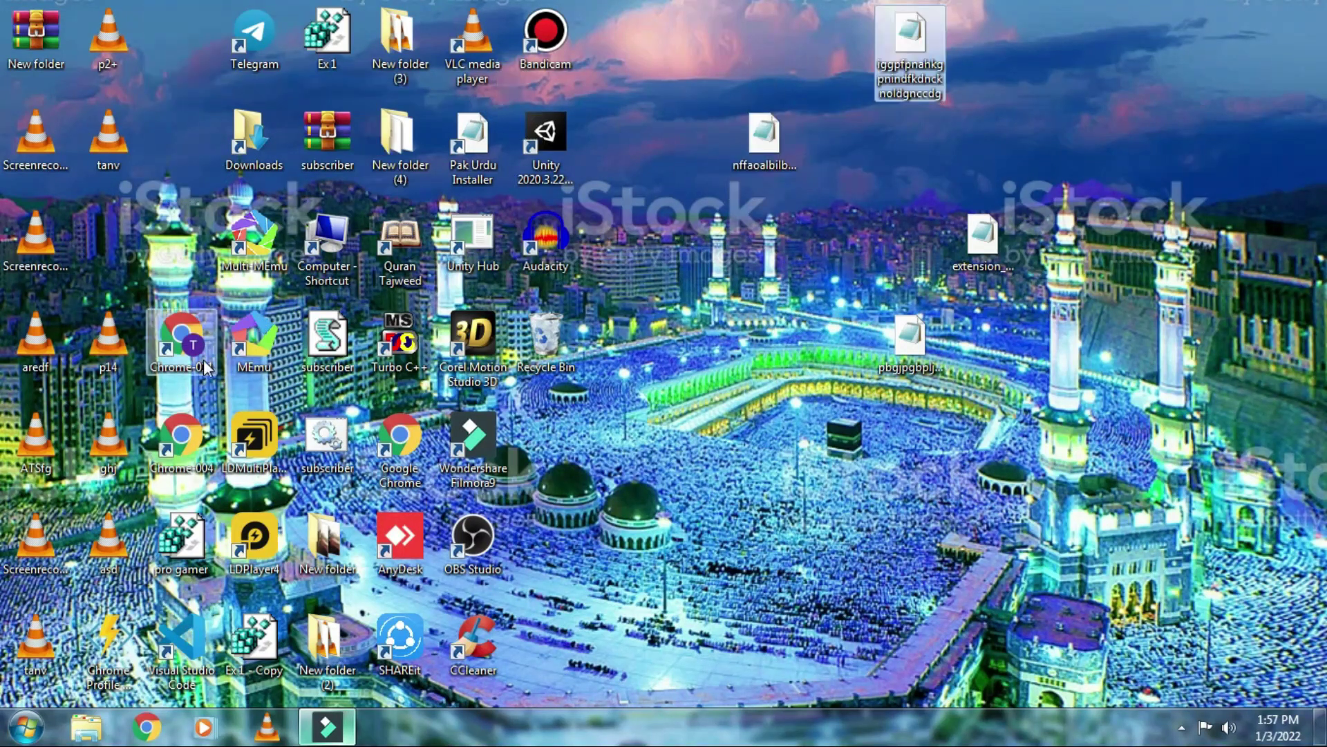
left_click_drag(182, 538, 910, 242)
left_click_drag(108, 643, 841, 234)
- Generate 10 Chrome profile shortcuts with Chrome Profile Generator, using start number 1 and the prefix Chrome-, and close the generator
right_click(842, 234)
left_click(845, 230)
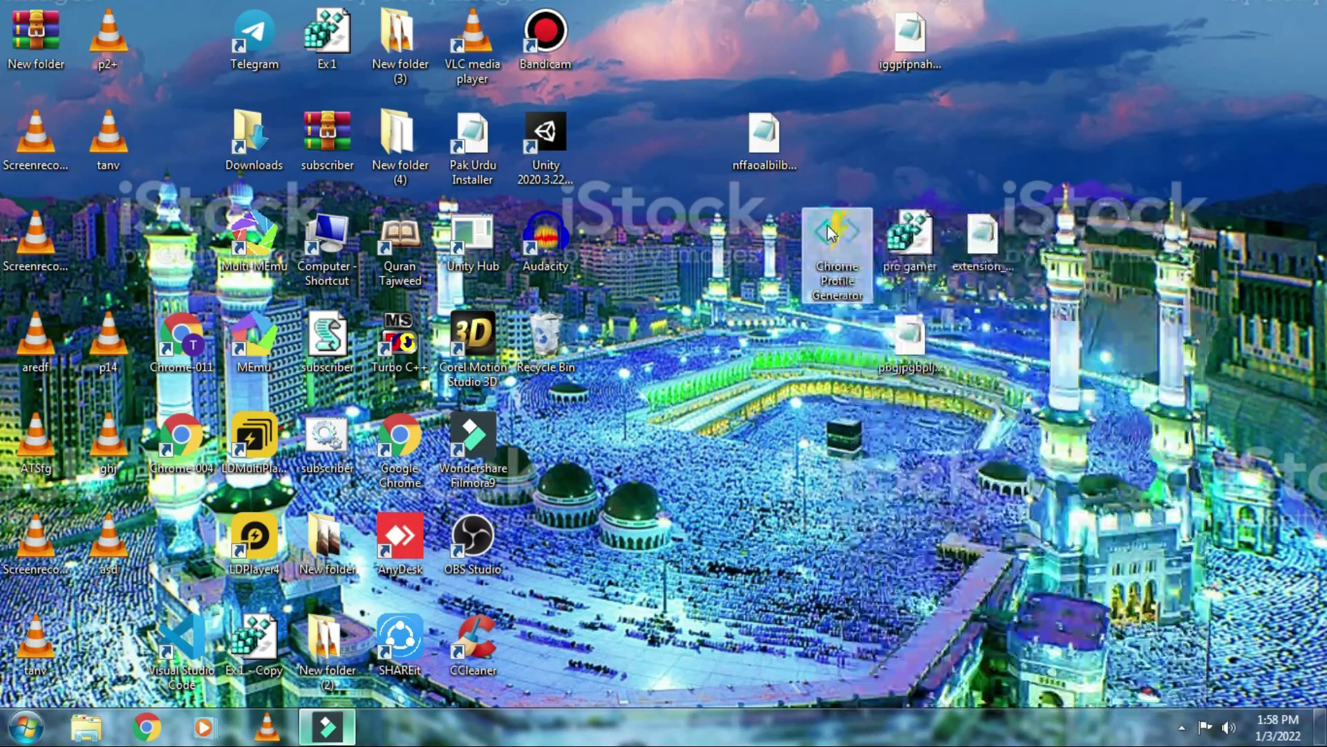
key("Tab")
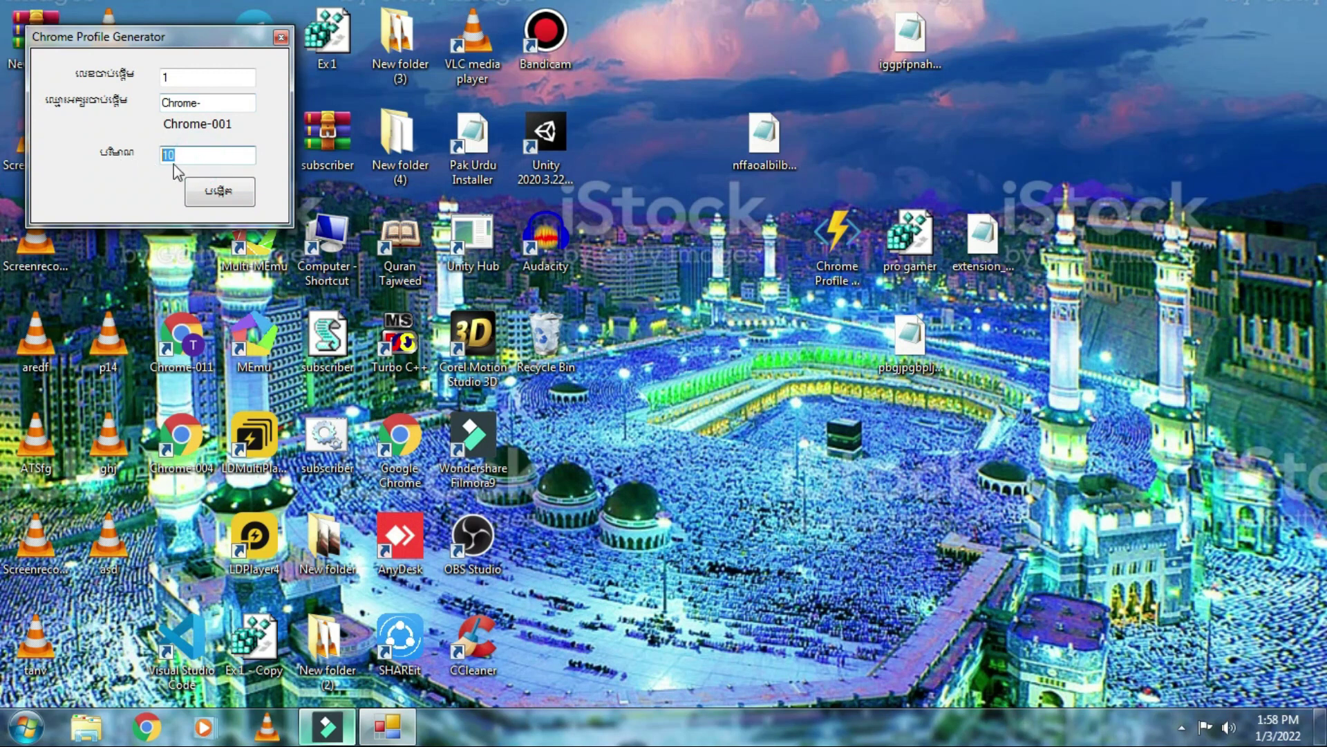
left_click(216, 194)
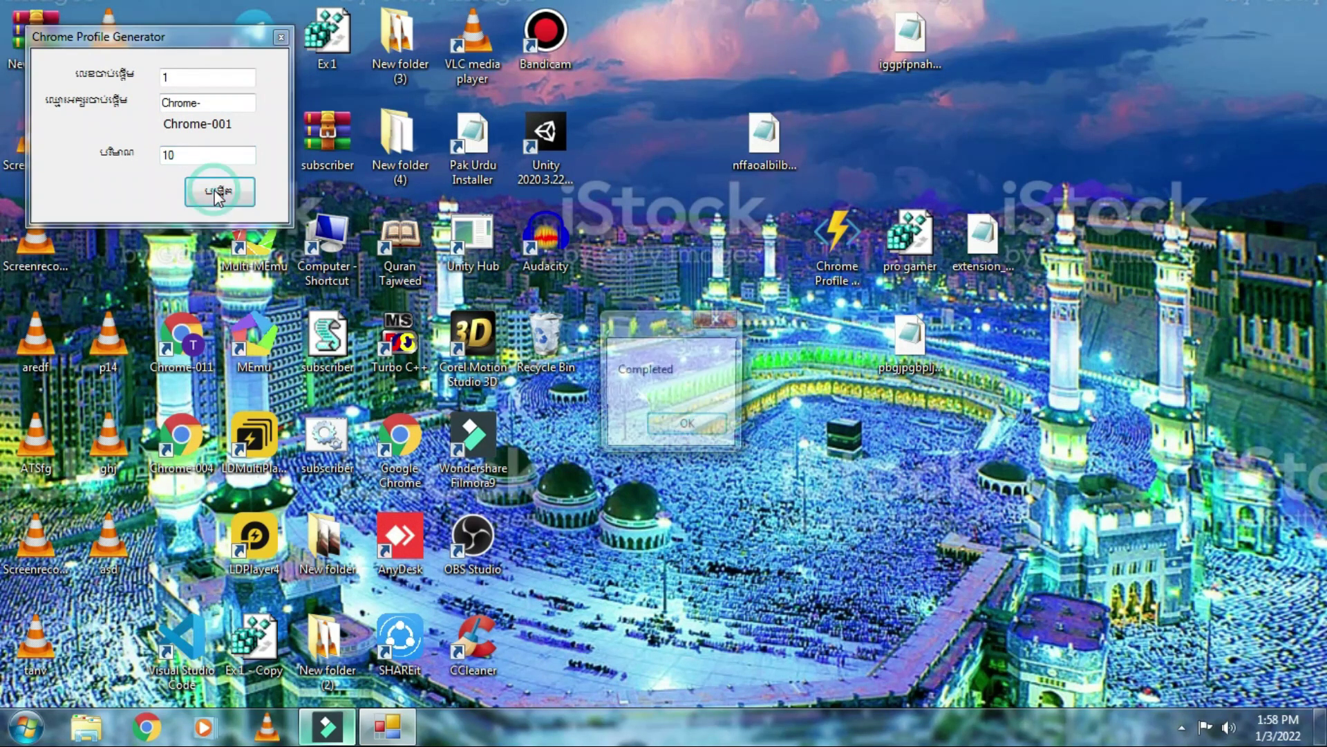
left_click(714, 427)
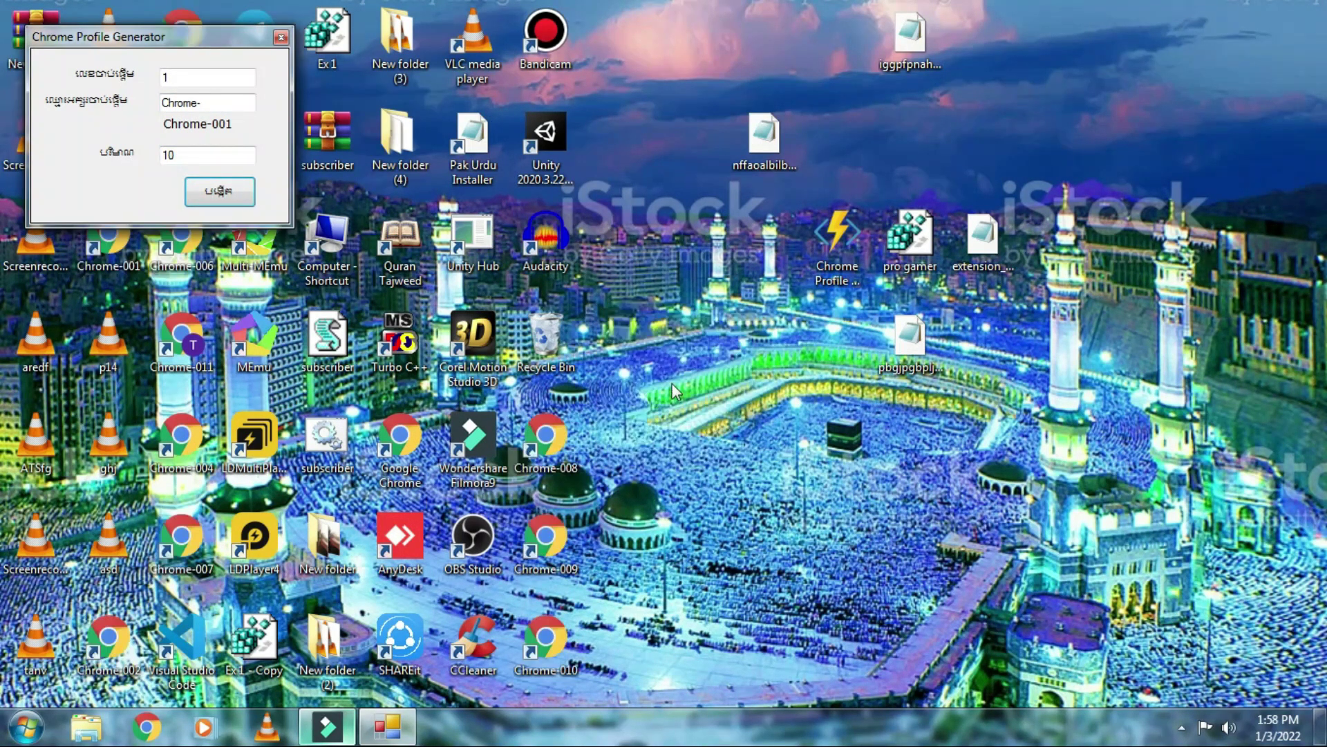
left_click(282, 38)
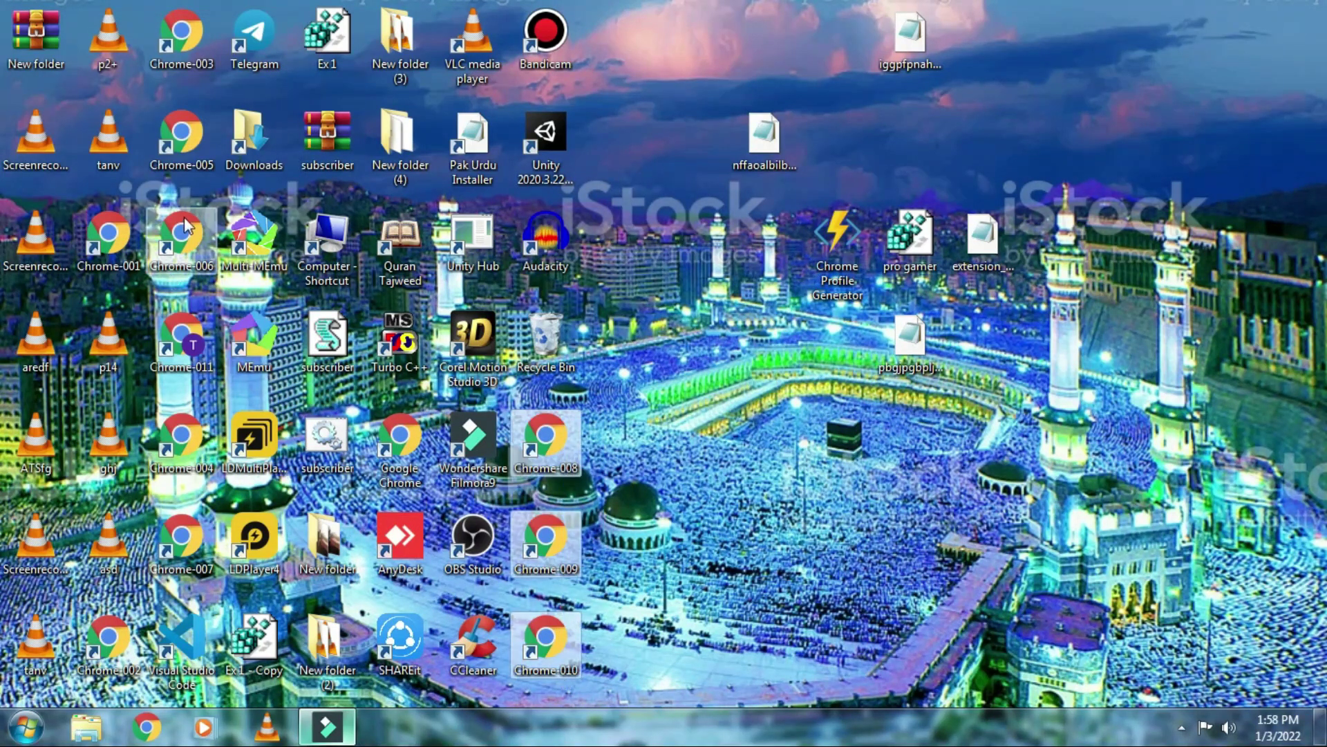
left_click(192, 197)
left_click_drag(196, 509, 197, 581)
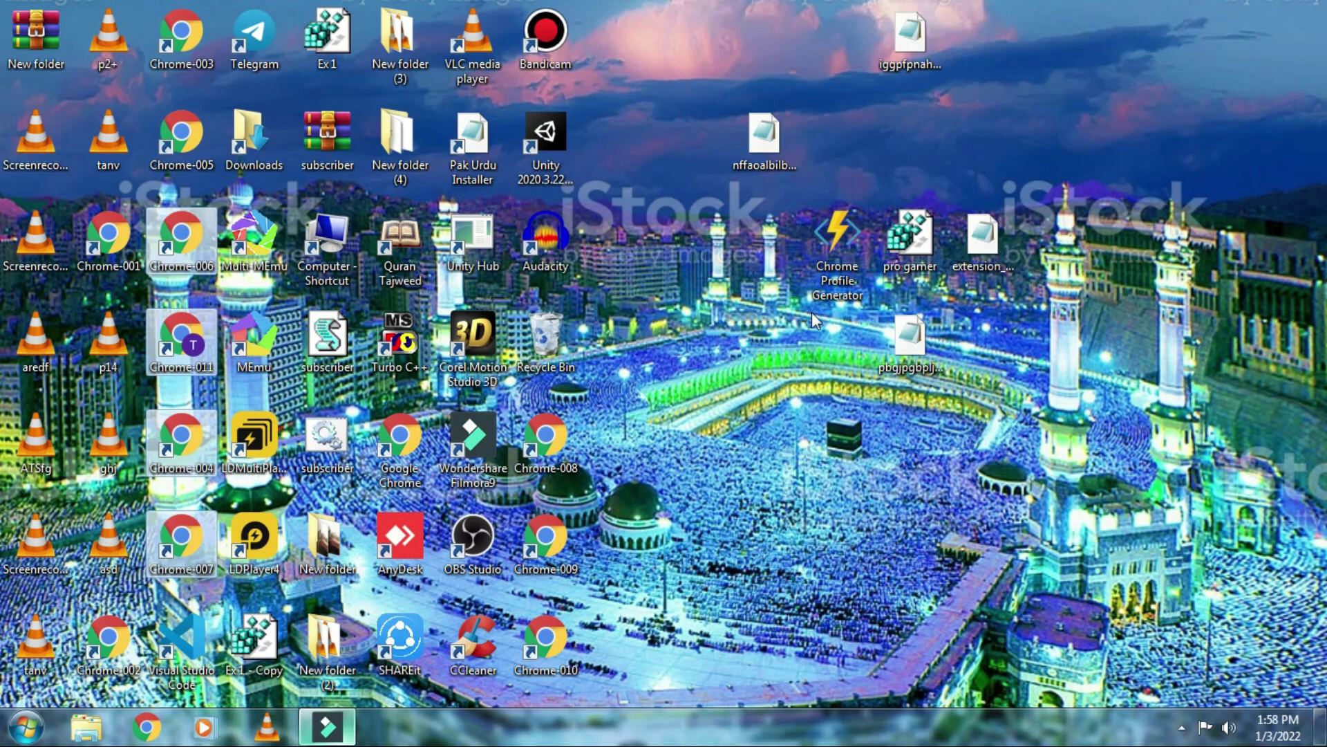
- Move the pro gamer registry file to an empty spot on the desktop and merge its entries into the Windows registry
left_click_drag(909, 207, 689, 304)
left_click(689, 304)
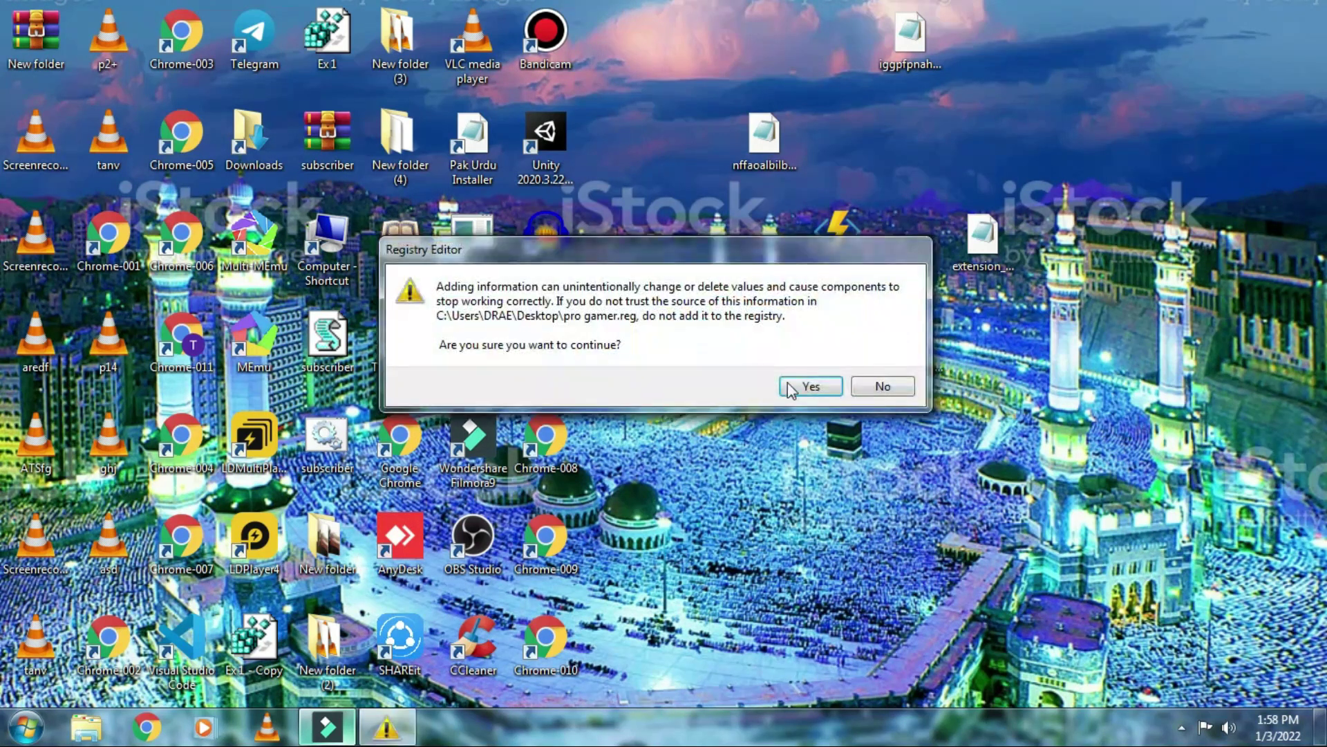
left_click(809, 387)
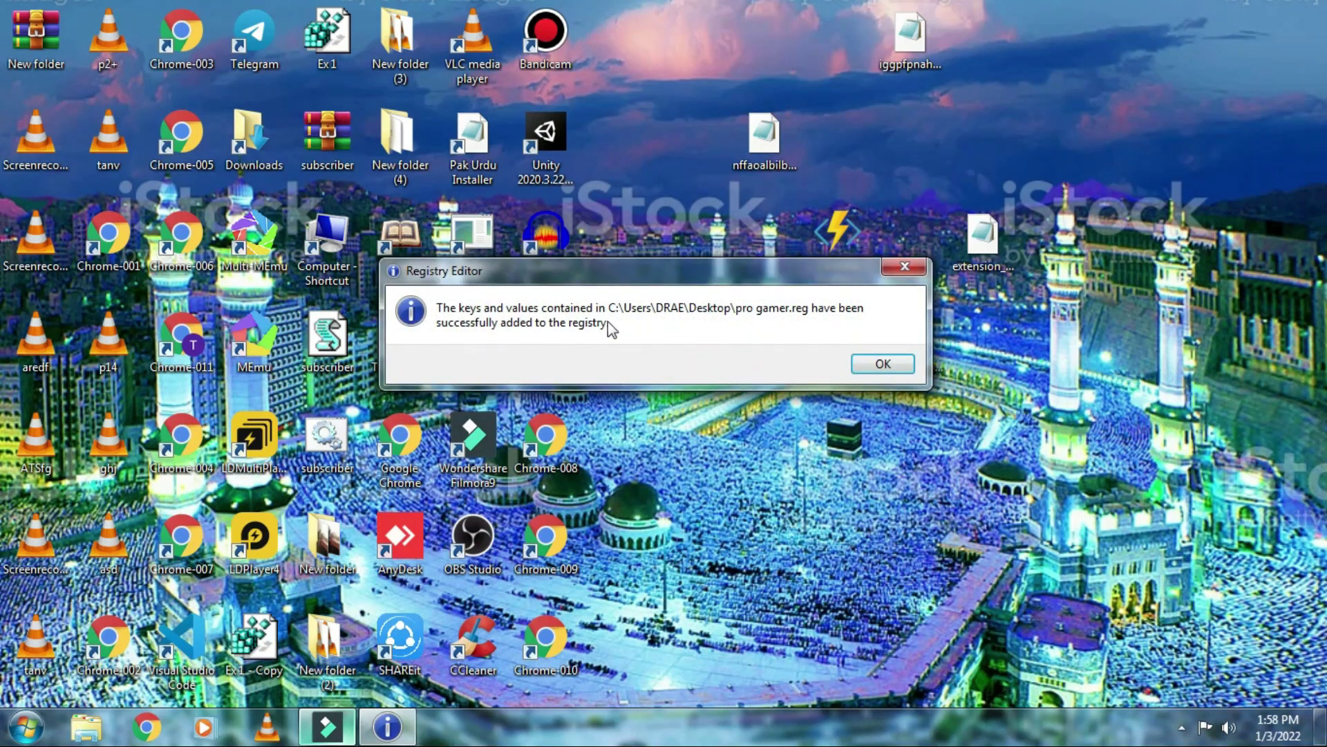
left_click(887, 364)
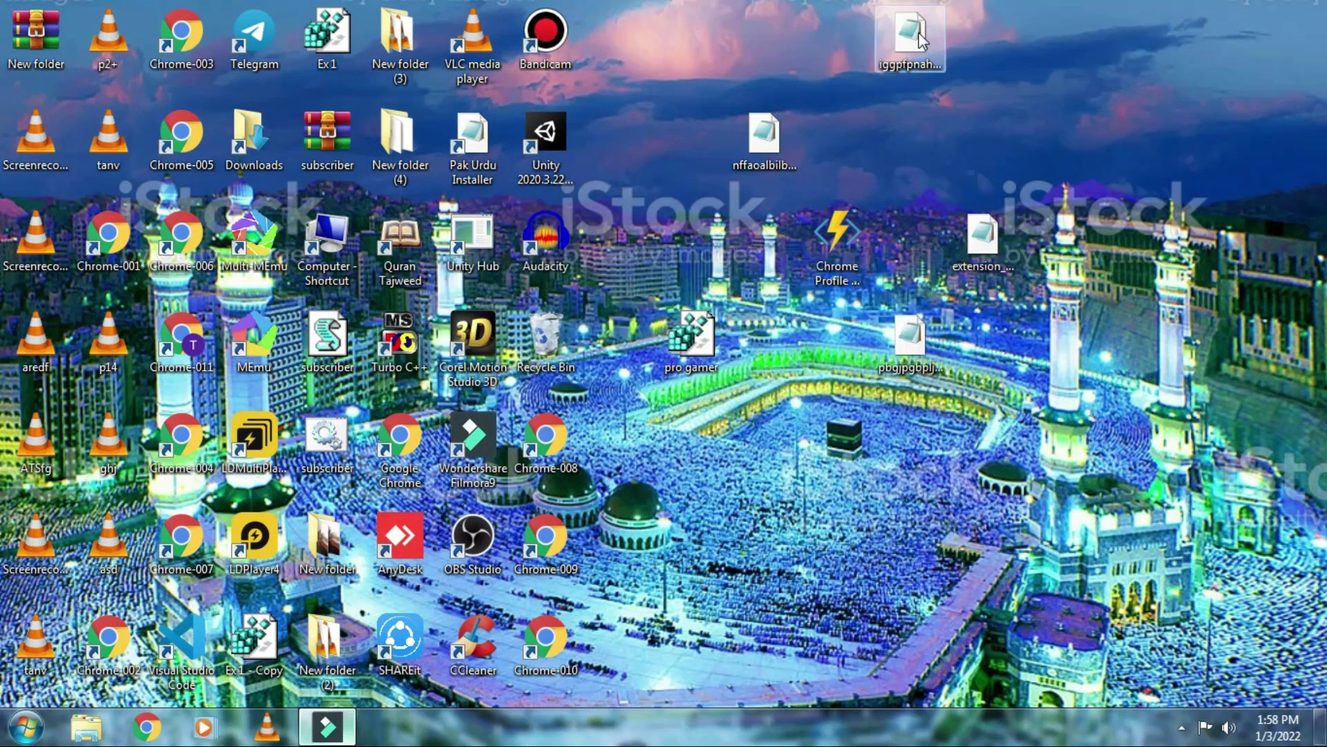
- Place the pbgjpgbplj extension file directly below the iggpfpnah extension file on the desktop
left_click_drag(926, 325, 923, 131)
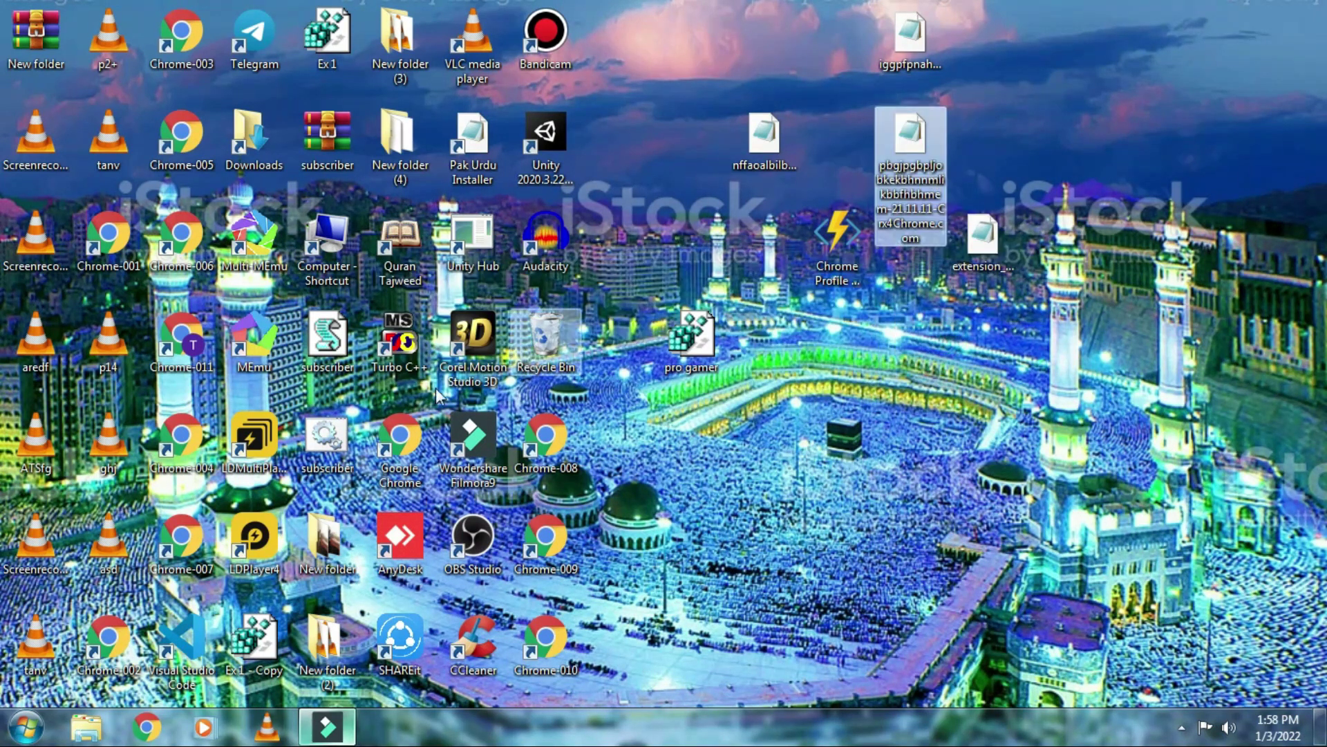
- Open the Chrome-008 profile from the desktop and enable its newly added One Click Extensions Manager extension
double_click(543, 442)
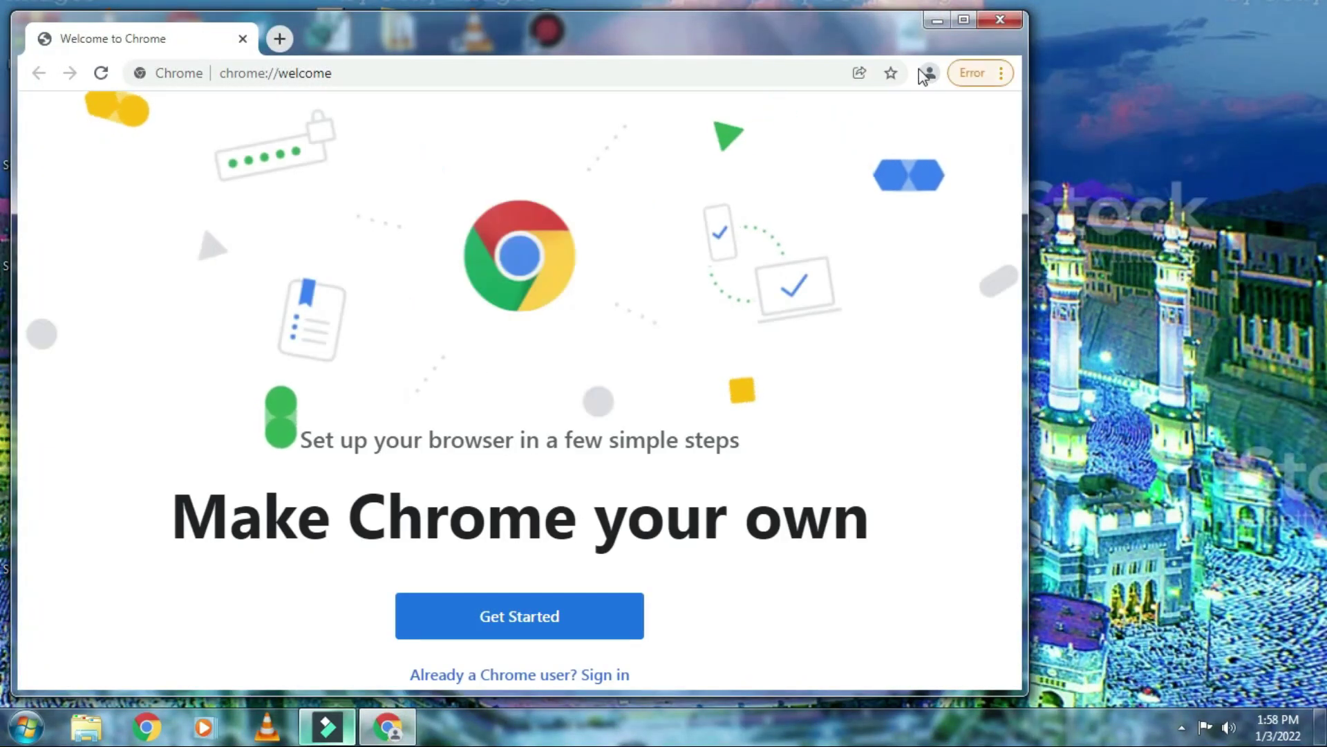
left_click(968, 71)
left_click(796, 175)
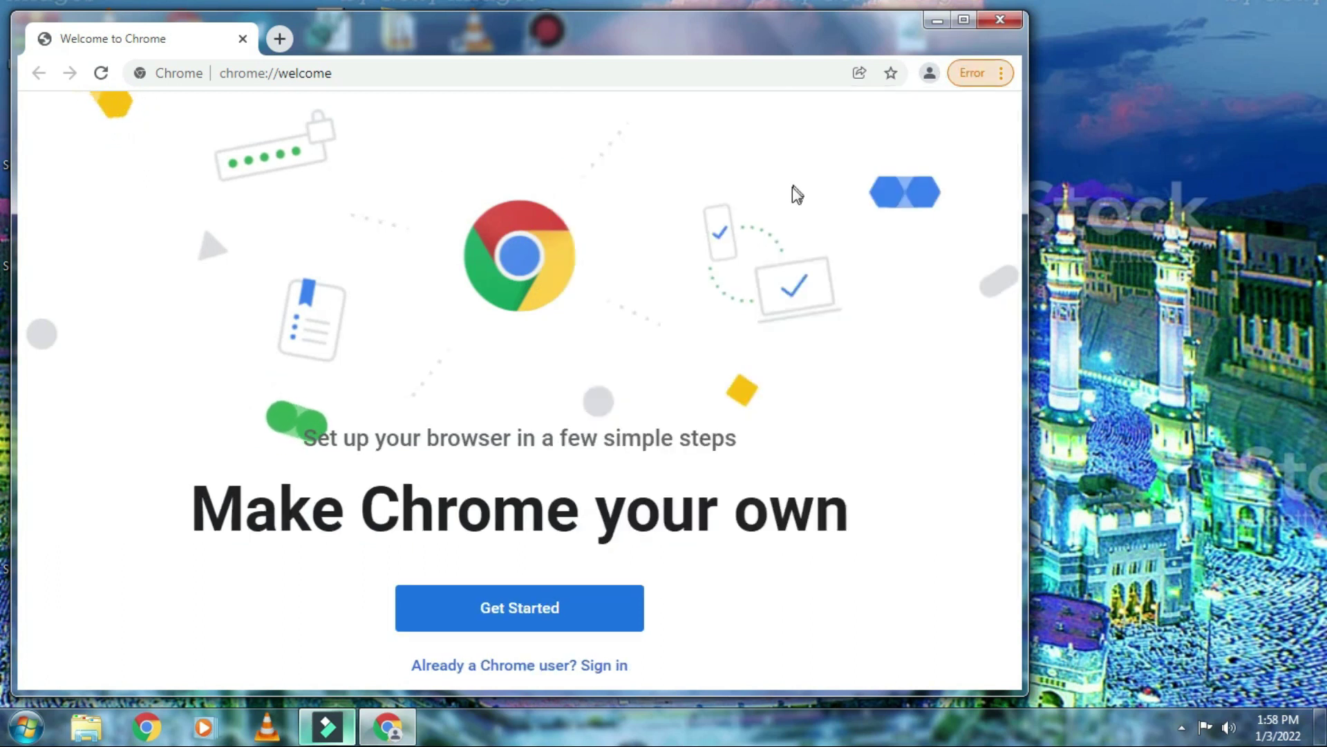
left_click(966, 77)
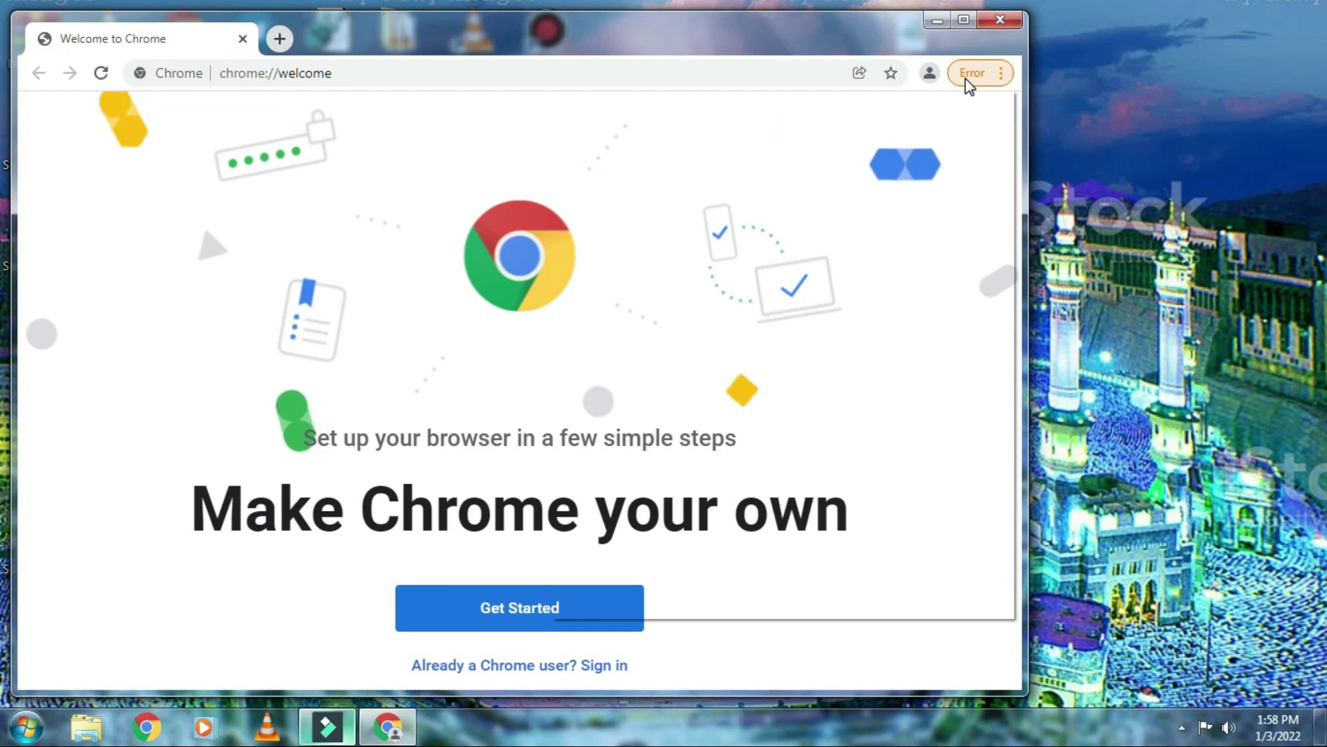
left_click(965, 78)
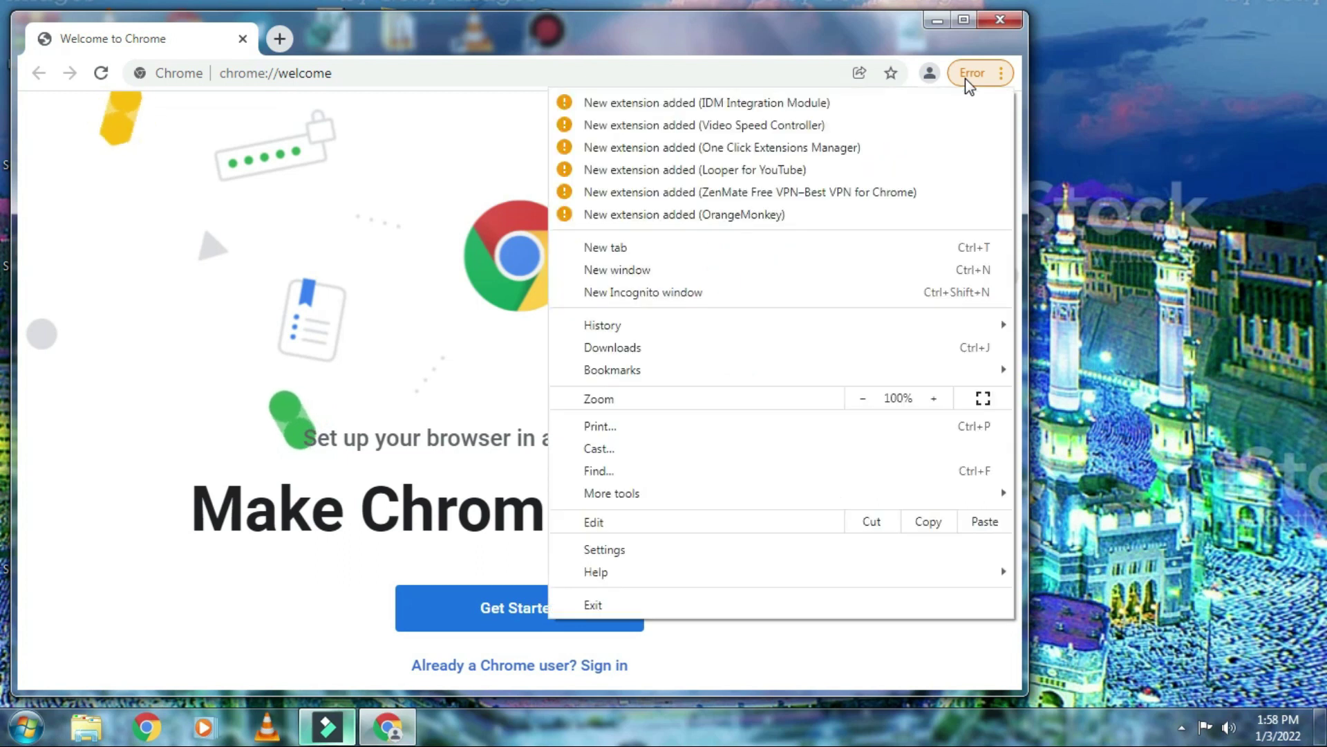
left_click(741, 145)
left_click(531, 346)
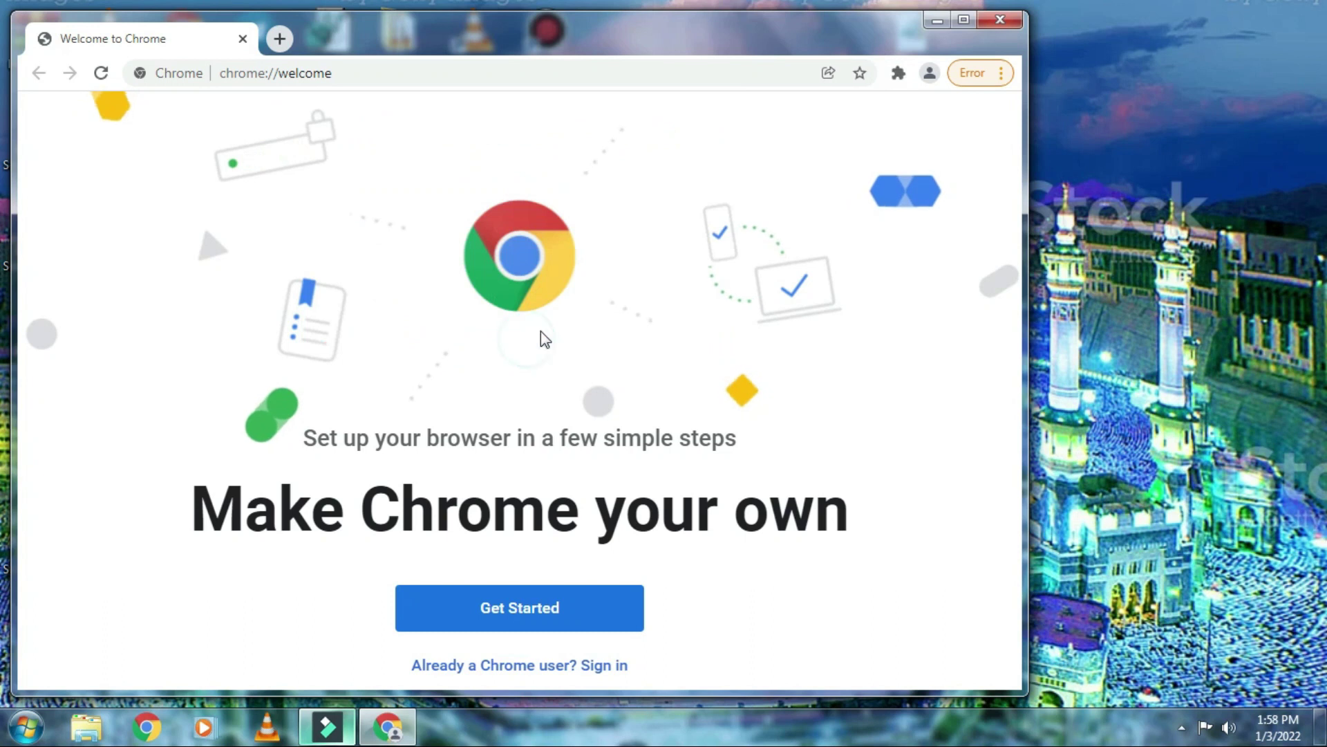
- Enable the newly added IDM Integration Module extension in the Chrome-008 profile
left_click(964, 73)
left_click(825, 105)
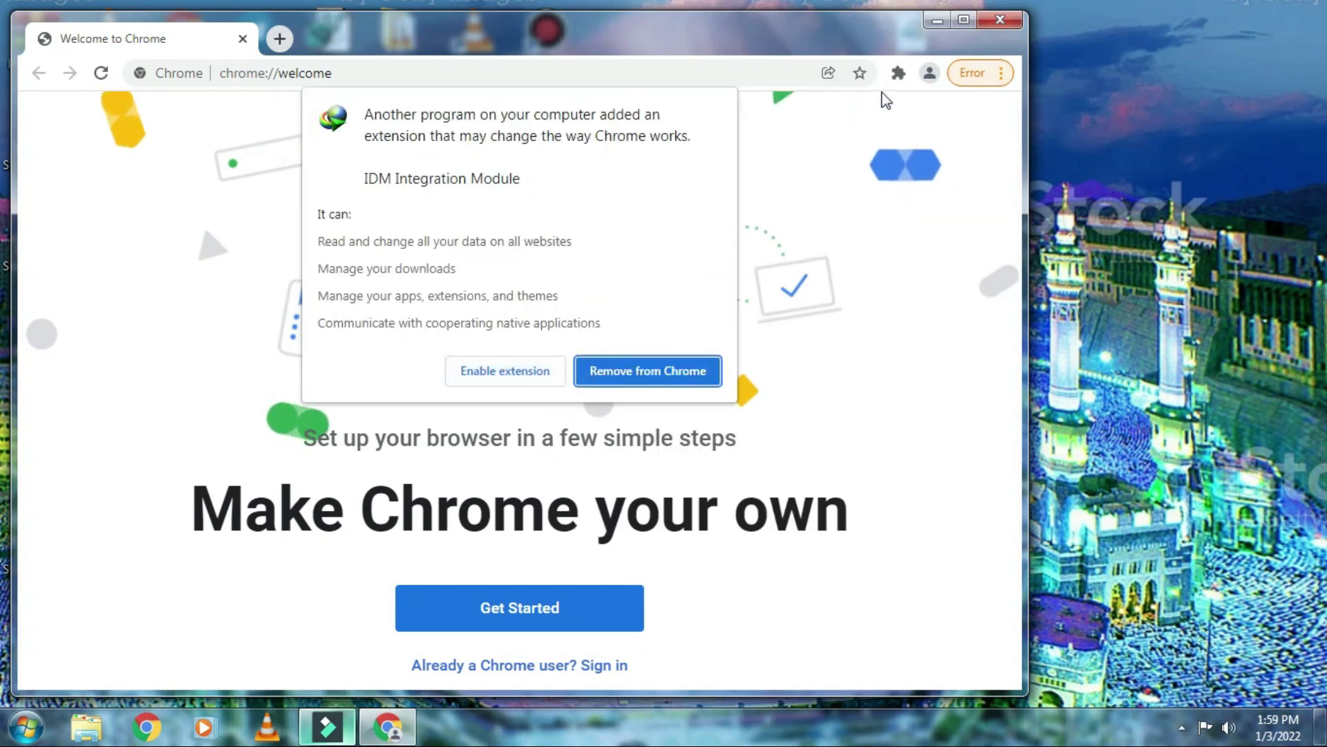
left_click(537, 374)
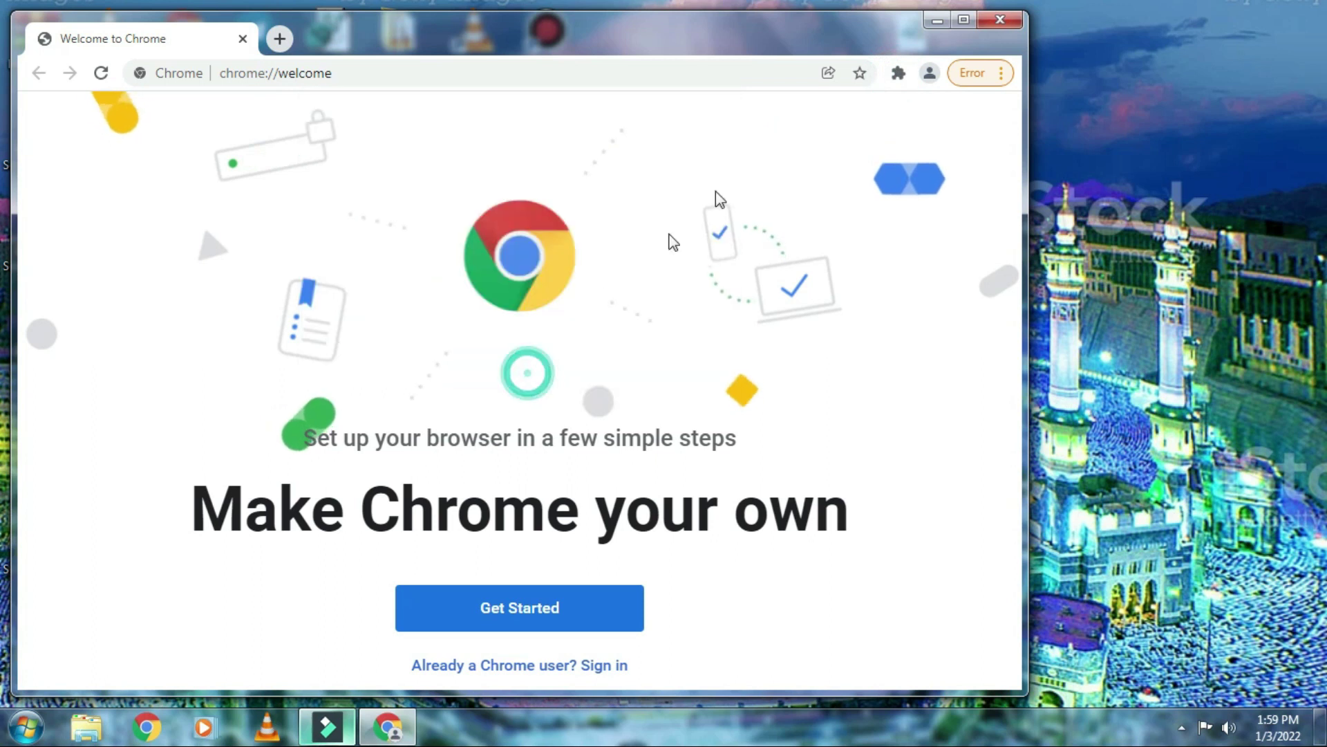
- Use One Click Extensions Manager to enable Looper for YouTube, OrangeMonkey, Video Speed Controller and ZenMate Free VPN, and maximize the browser window
left_click(893, 76)
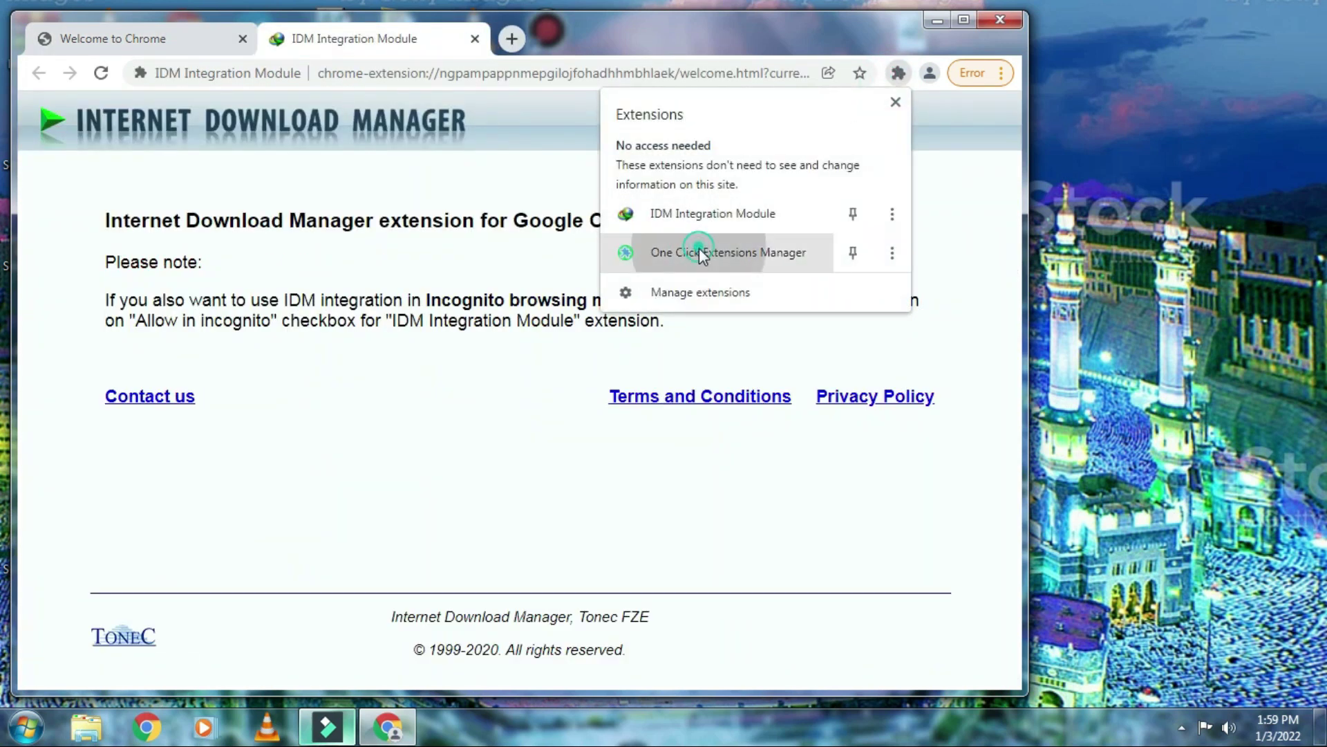
left_click(700, 252)
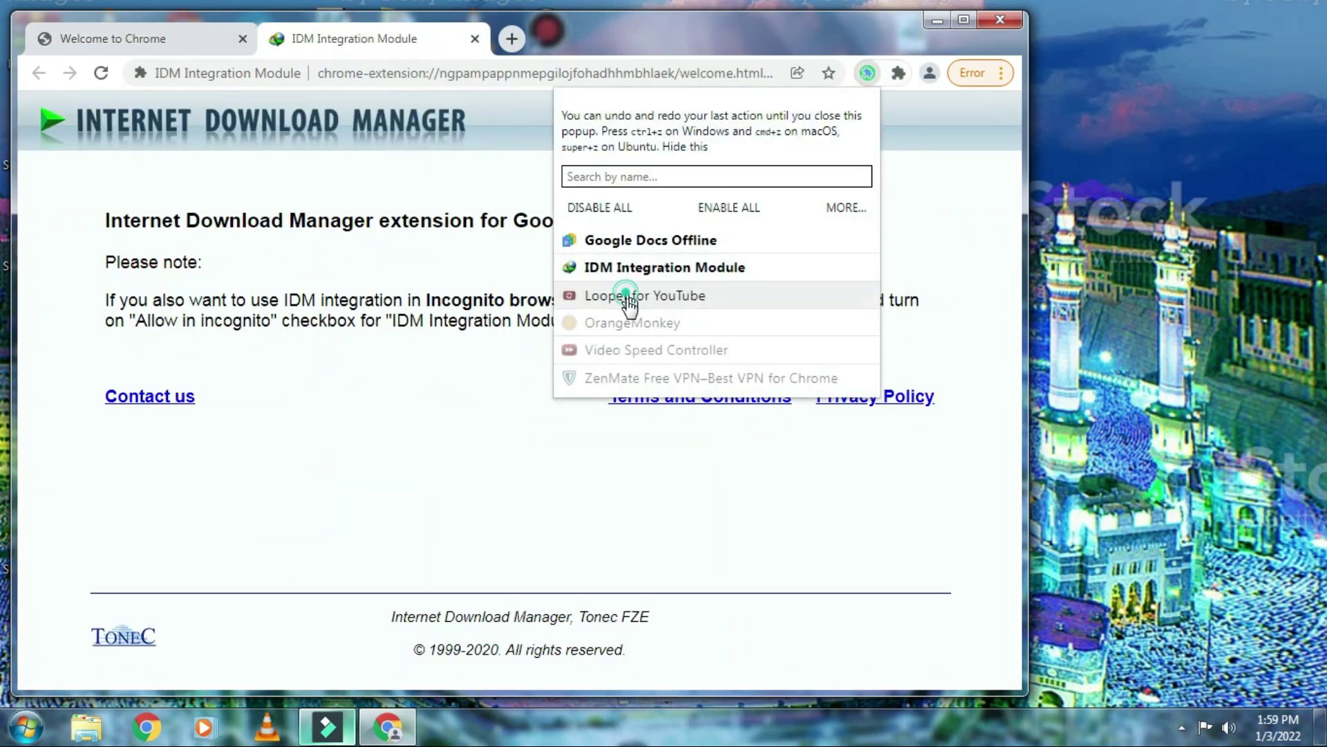
left_click(631, 295)
left_click(632, 322)
left_click(632, 350)
left_click(641, 379)
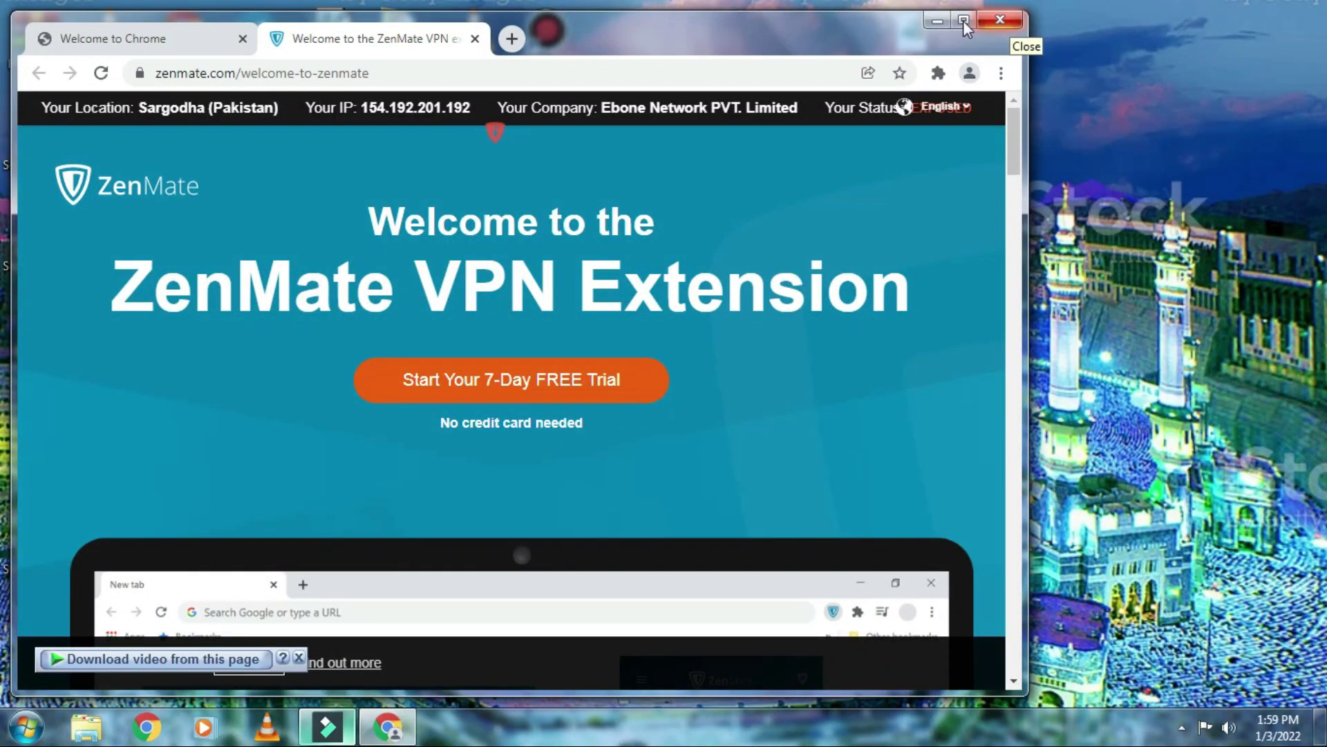
left_click_drag(795, 28, 749, 1)
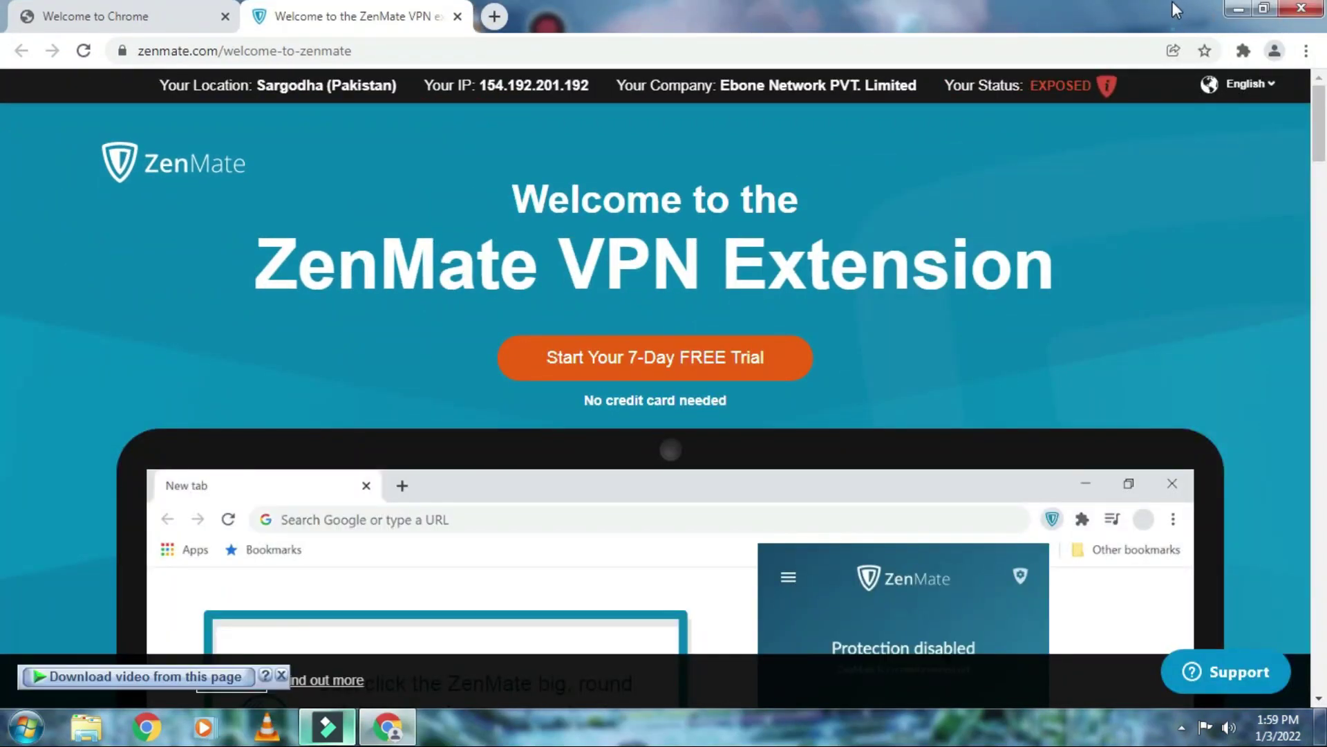